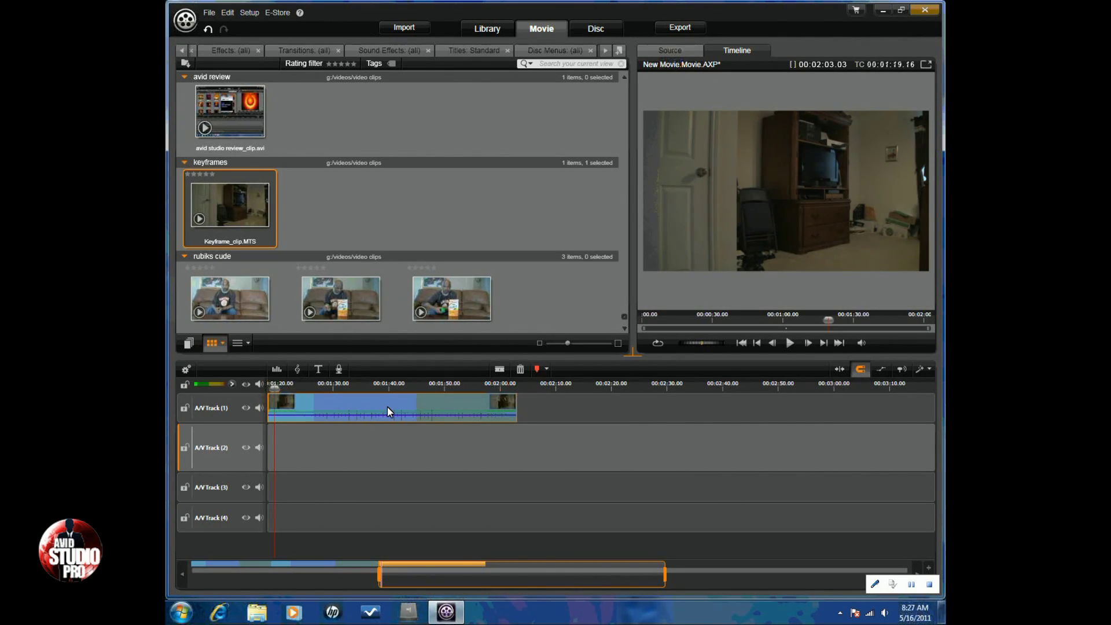
Step: Open keyframe_clip.mts in the editor and apply the Camera effect Pan And Zoom with its Default preset
double_click(386, 406)
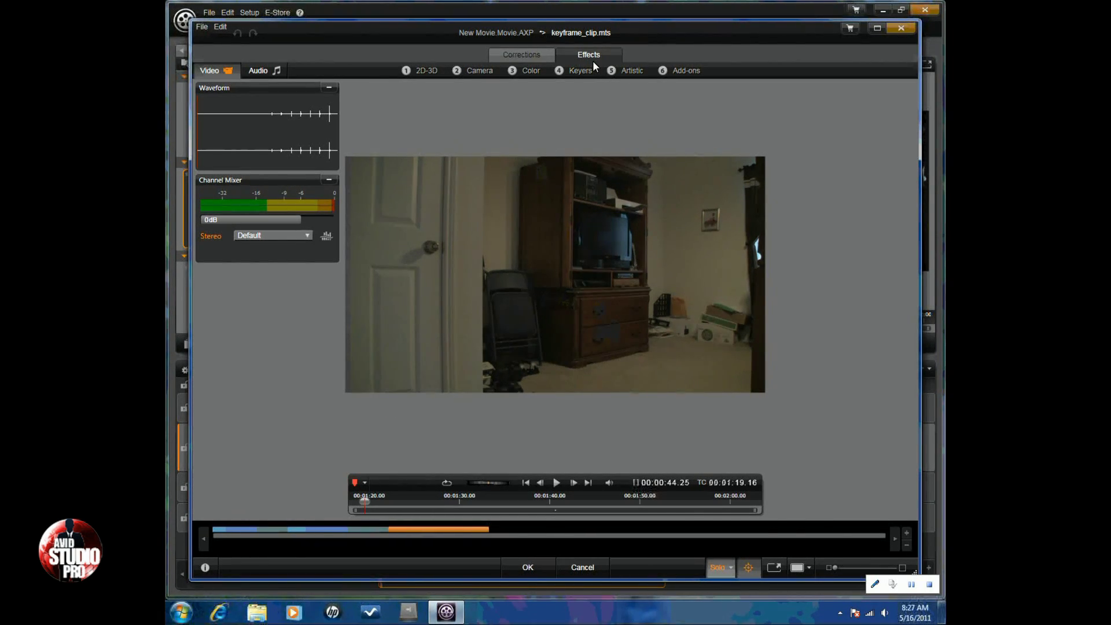
left_click(481, 72)
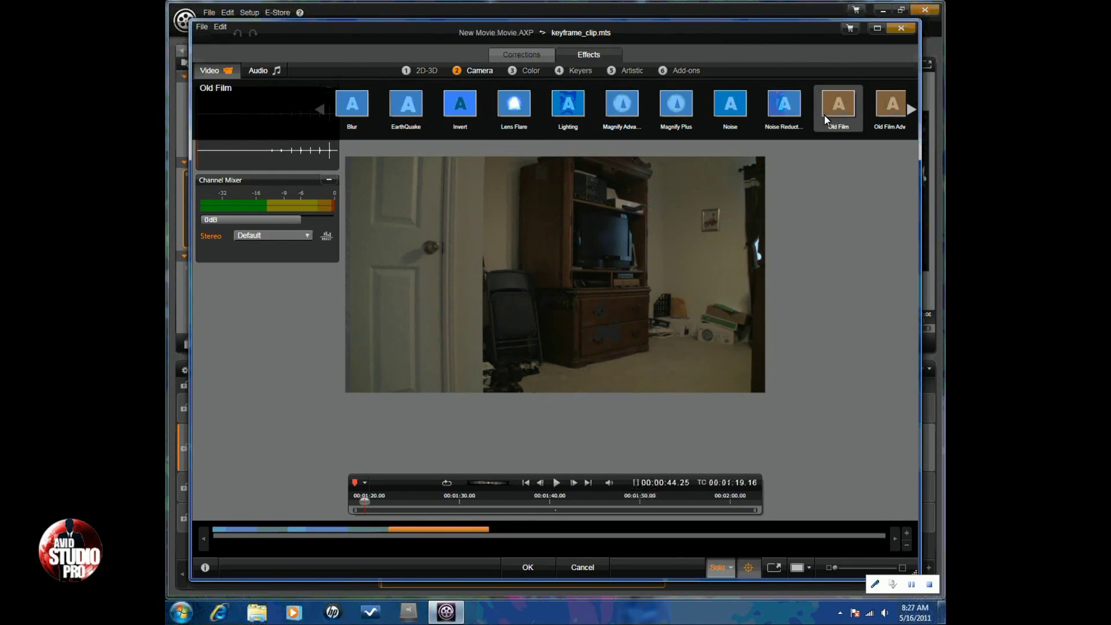
left_click_drag(675, 107, 746, 176)
left_click(910, 109)
left_click(727, 110)
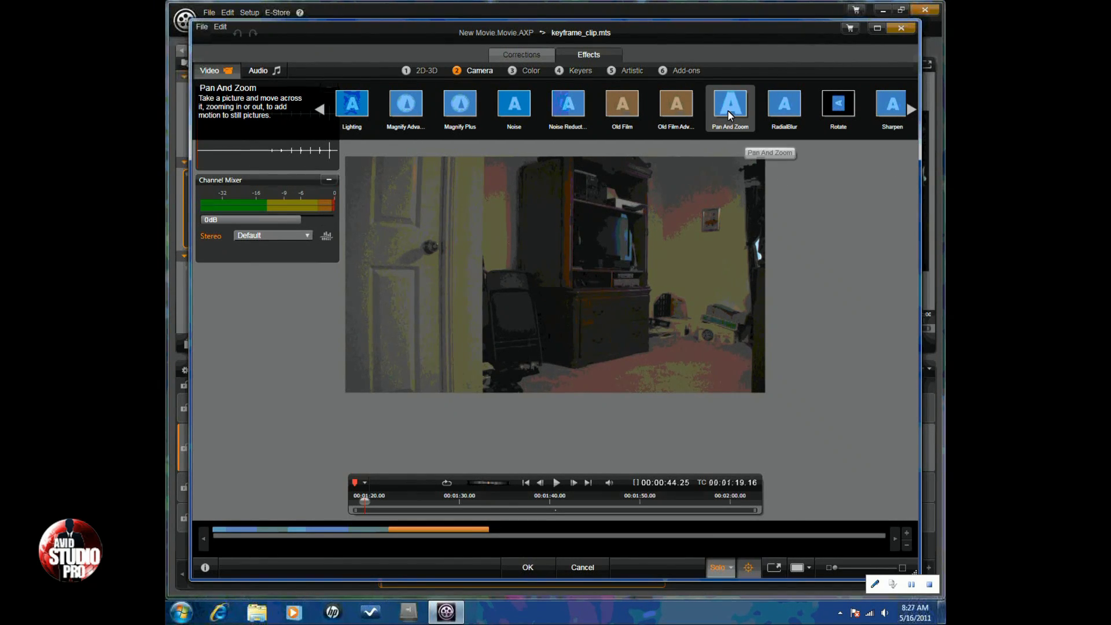
double_click(729, 119)
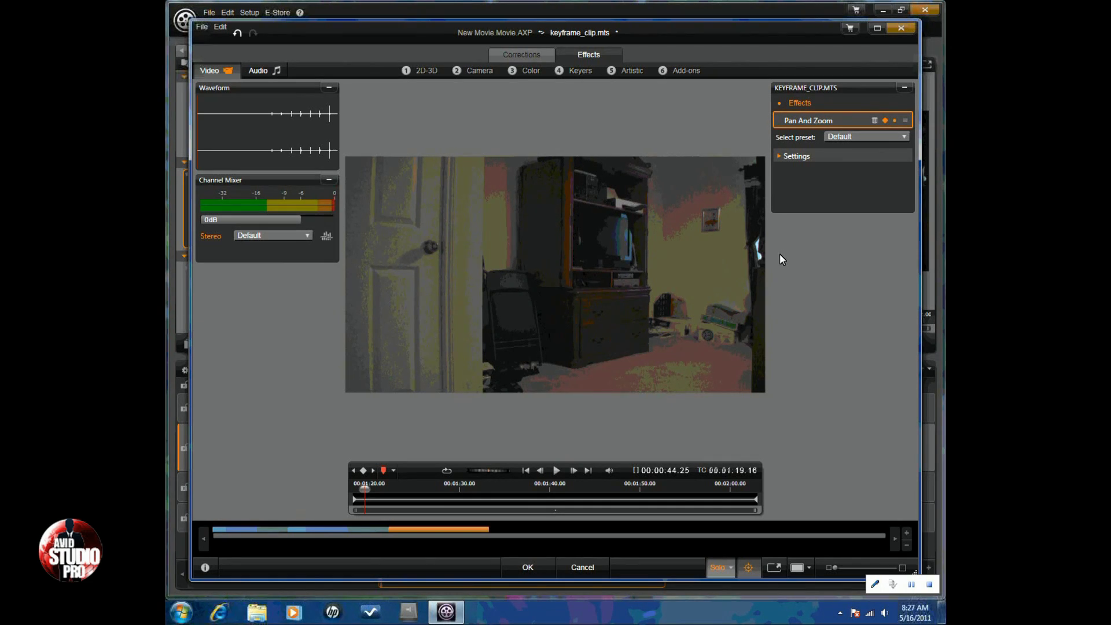
Step: In the Pan And Zoom settings, set the end keyframe's Zoom to 0, then return to the start keyframe
left_click(778, 157)
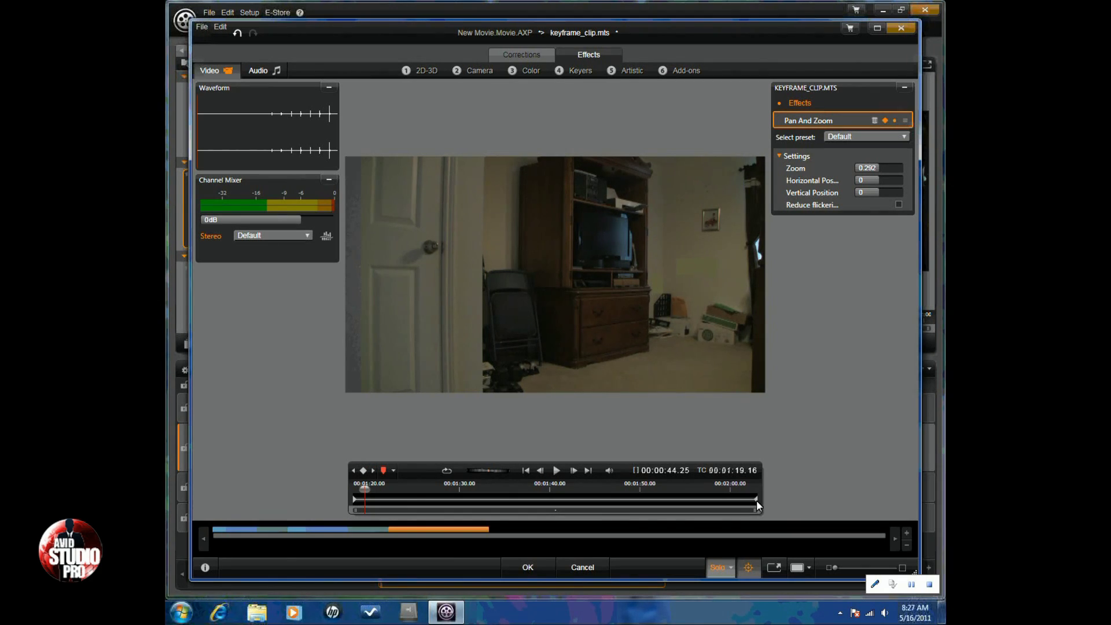
left_click(372, 469)
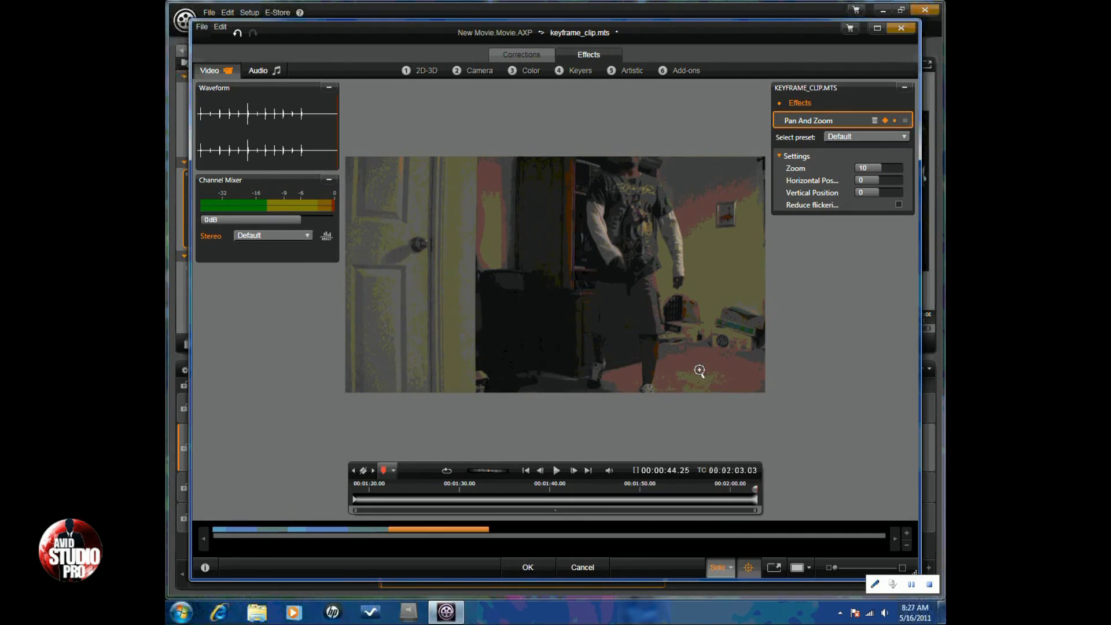
left_click(862, 168)
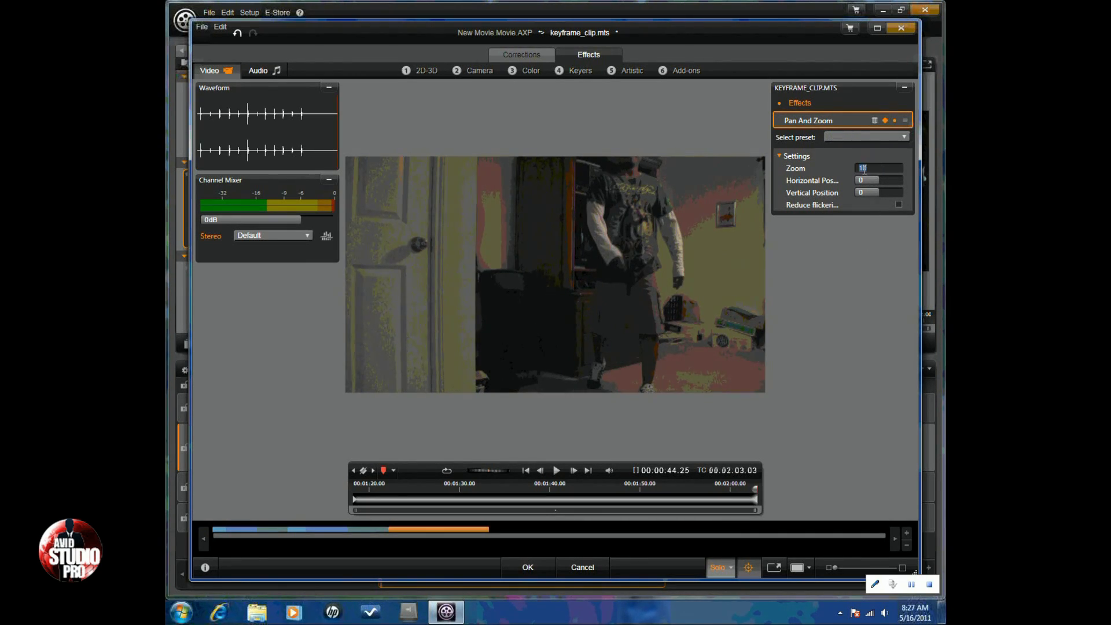
type("0")
key("Return")
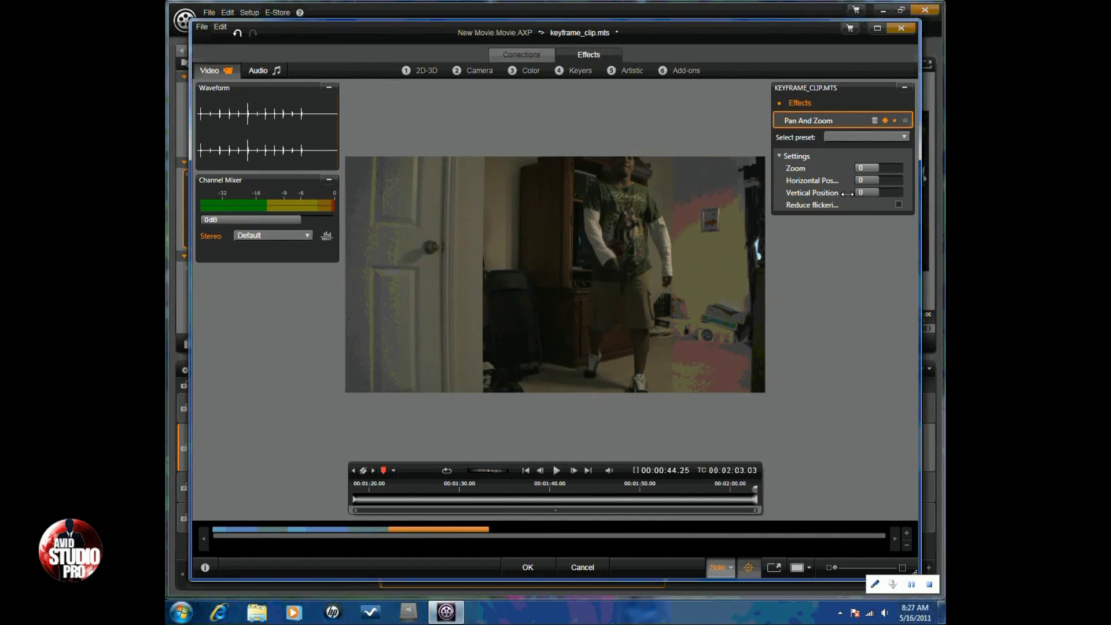
left_click(354, 471)
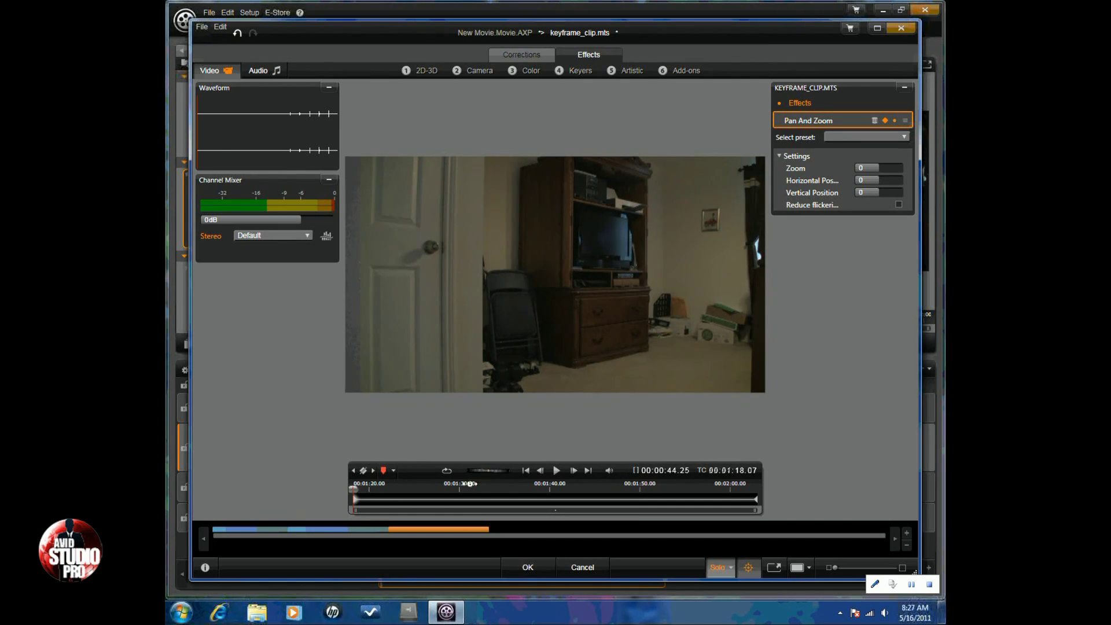
left_click(386, 468)
left_click_drag(352, 490, 444, 496)
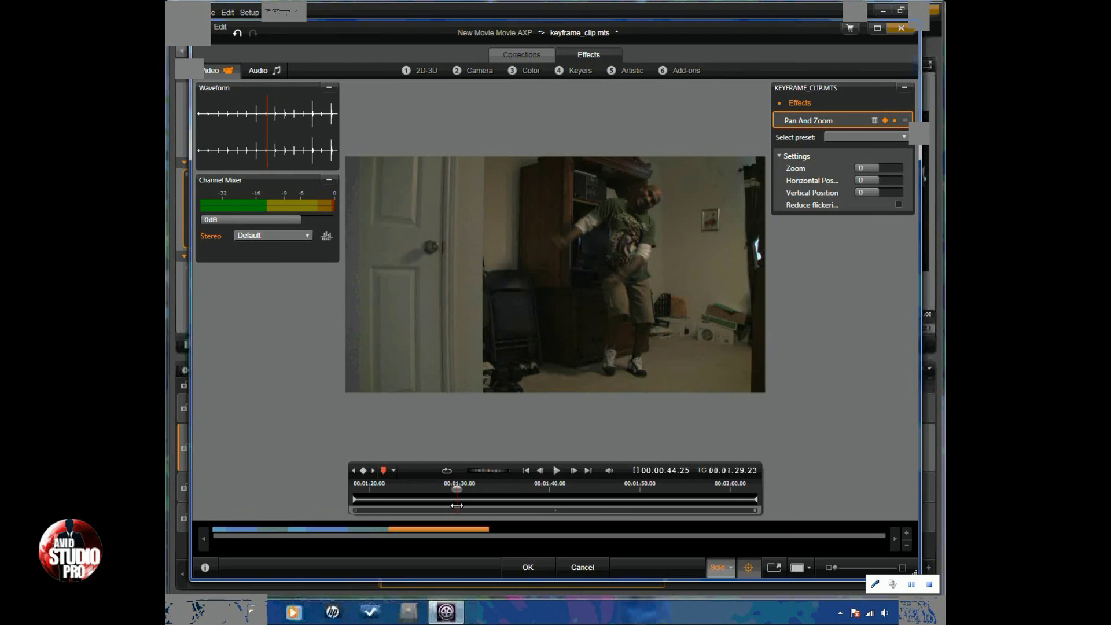
mouse_move(457, 505)
left_mouse_down()
mouse_move(518, 509)
mouse_move(441, 509)
left_mouse_up()
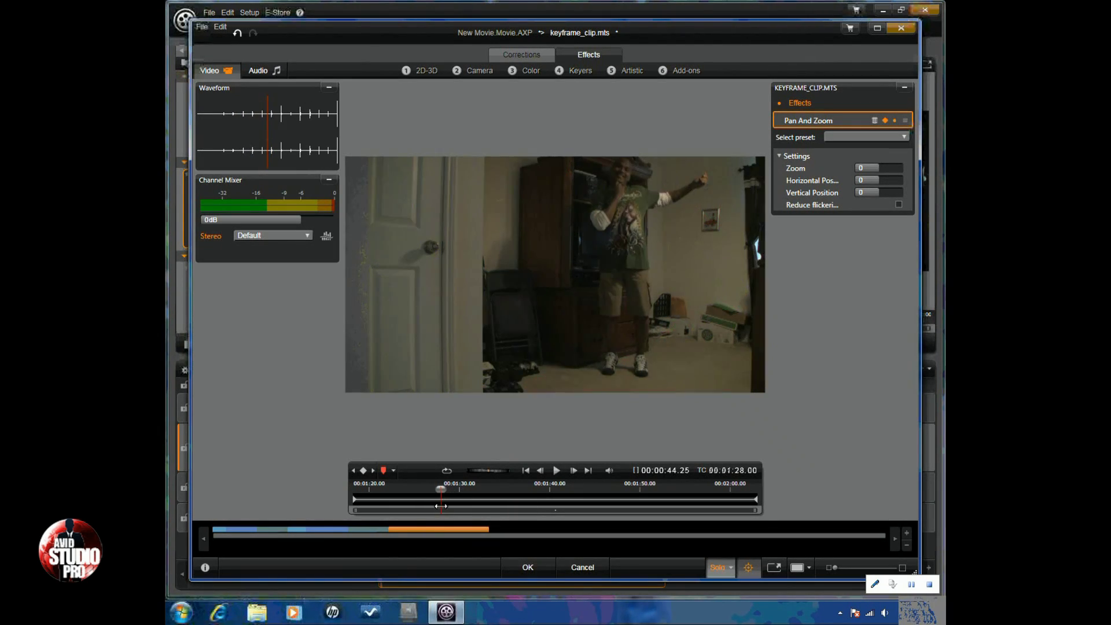
Step: Copy the opening zero-zoom keyframe to about 01:28 and preview that section
left_click(353, 499)
right_click(354, 501)
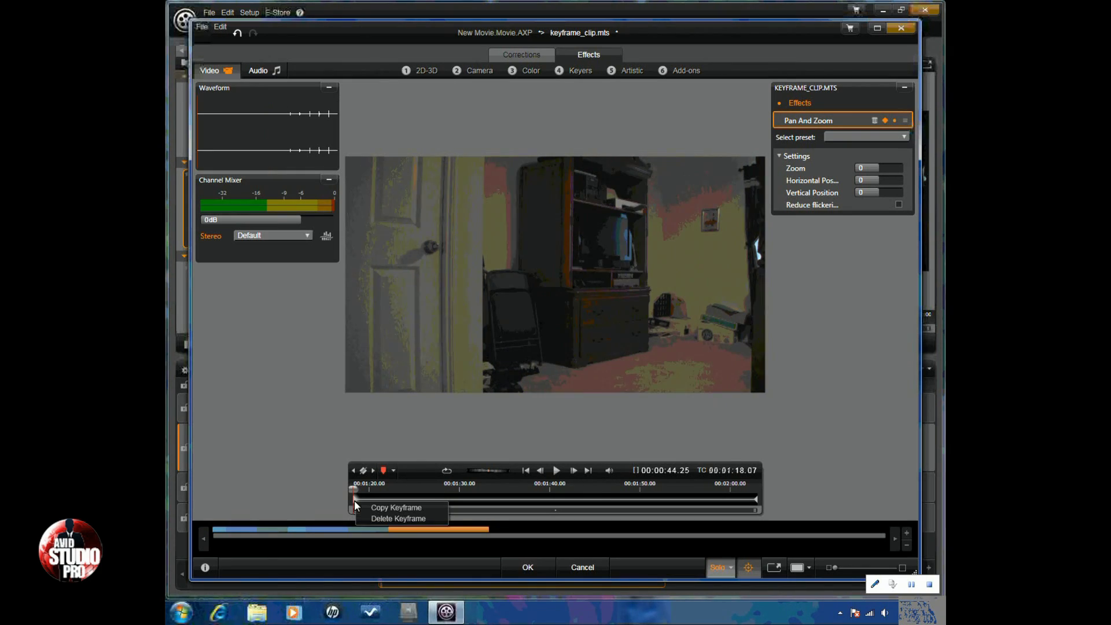
left_click(398, 508)
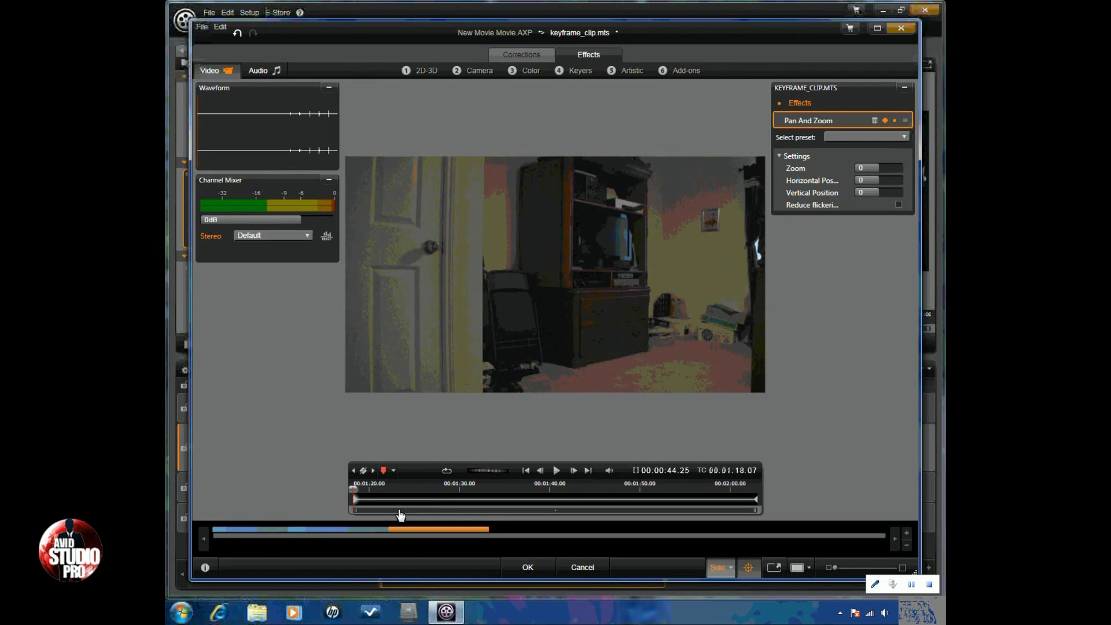
right_click(442, 501)
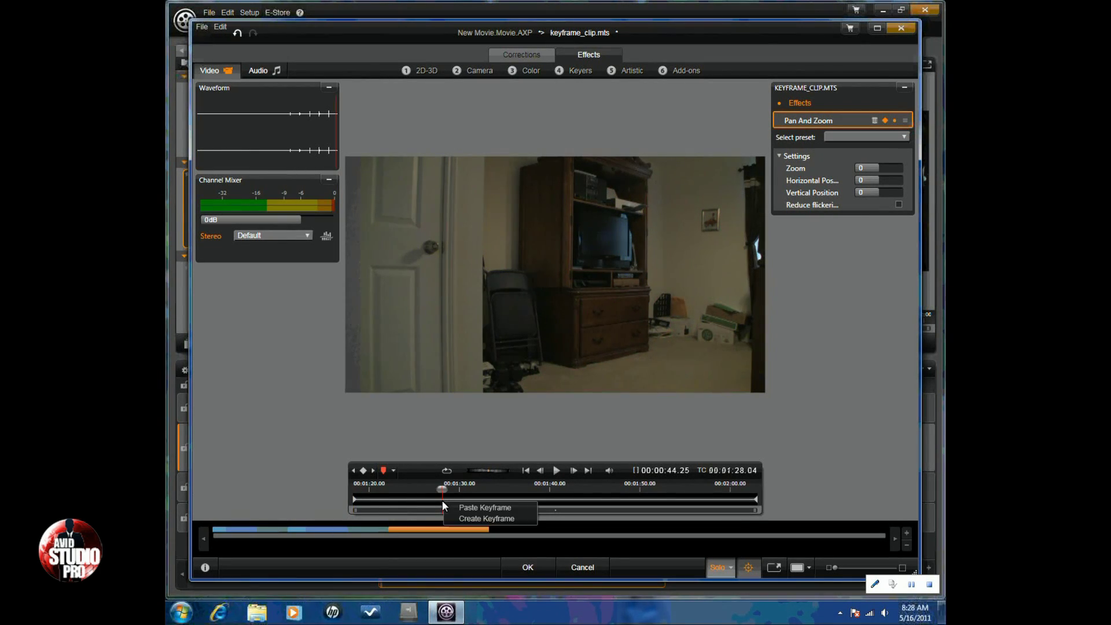
left_click(473, 509)
mouse_move(441, 491)
left_mouse_down()
mouse_move(354, 495)
mouse_move(442, 496)
left_mouse_up()
key("space")
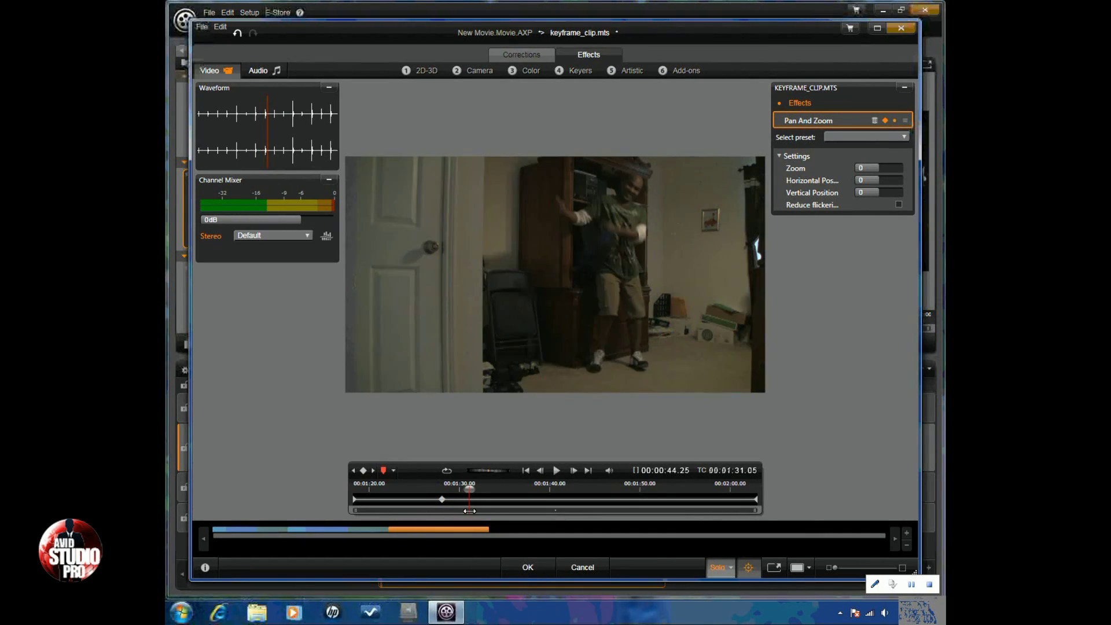
Step: Add a keyframe at 01:31.07 with Zoom 63.75, Horizontal -12.75 and Vertical 26.775 on the feet
left_click(364, 471)
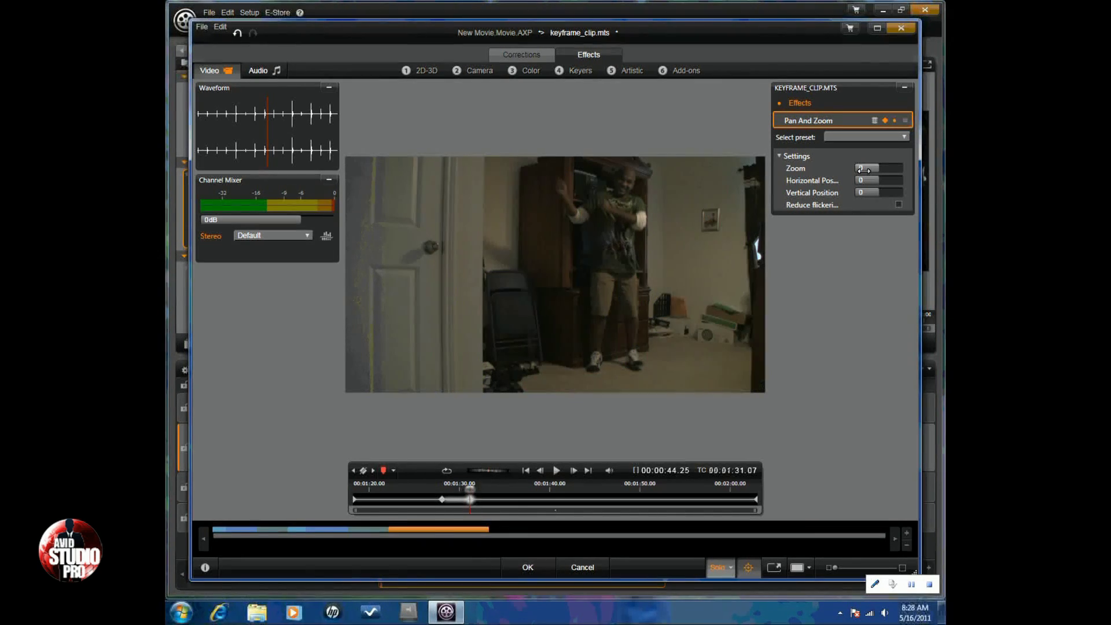
left_click_drag(864, 170, 894, 182)
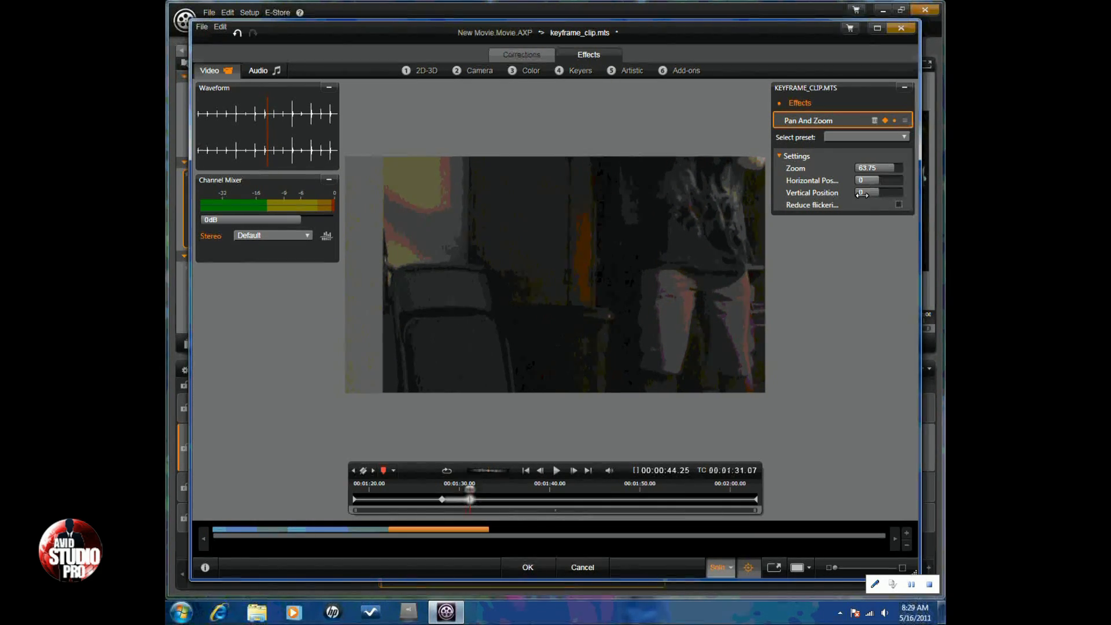
left_click_drag(866, 180, 863, 180)
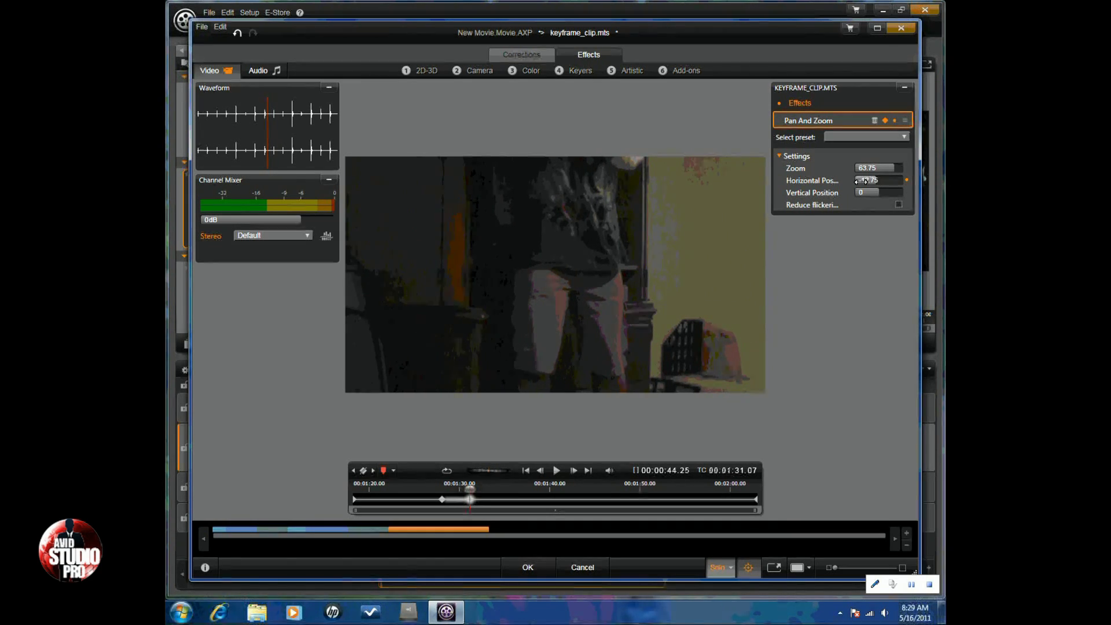
left_click_drag(863, 192, 876, 197)
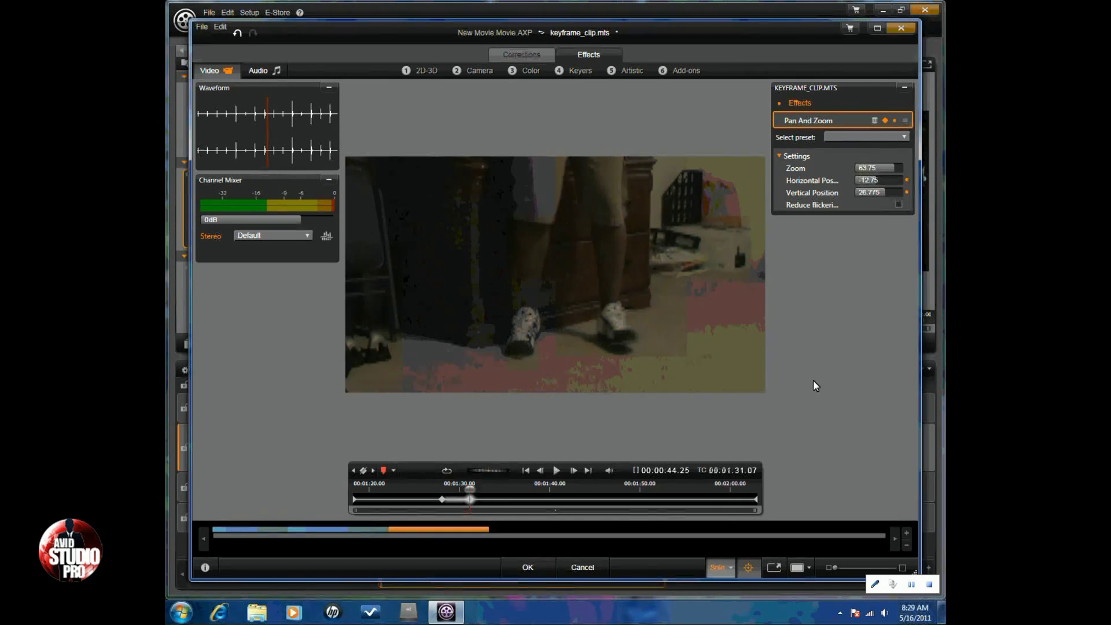
Step: Copy the 01:31 feet close-up keyframe to about 01:36, then scrub back to 01:27
right_click(472, 501)
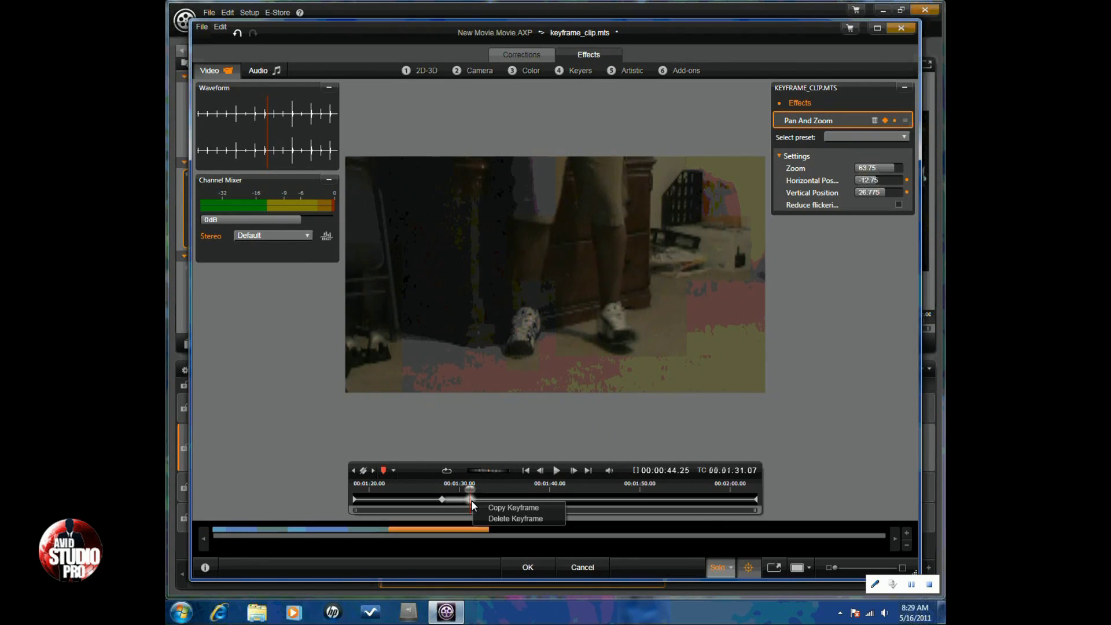
left_click(512, 507)
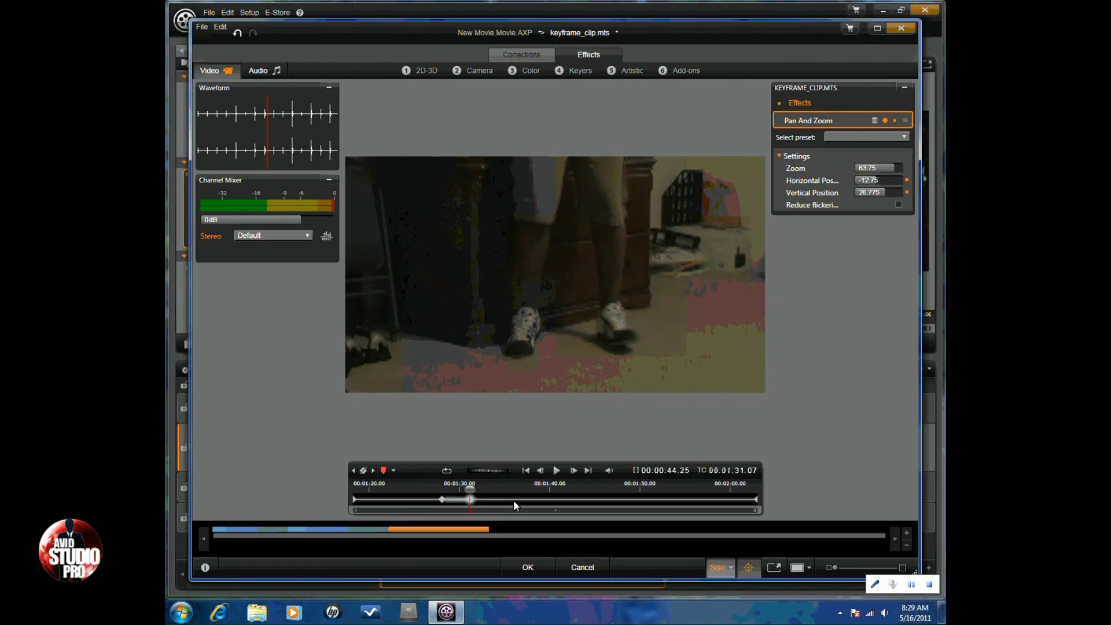
right_click(514, 501)
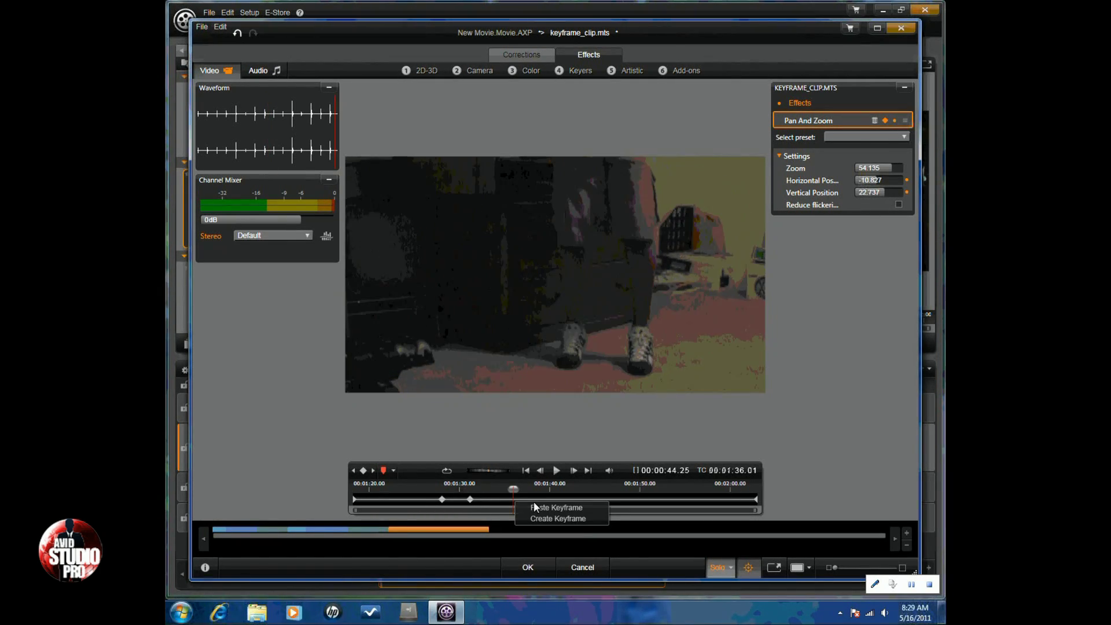
left_click(537, 508)
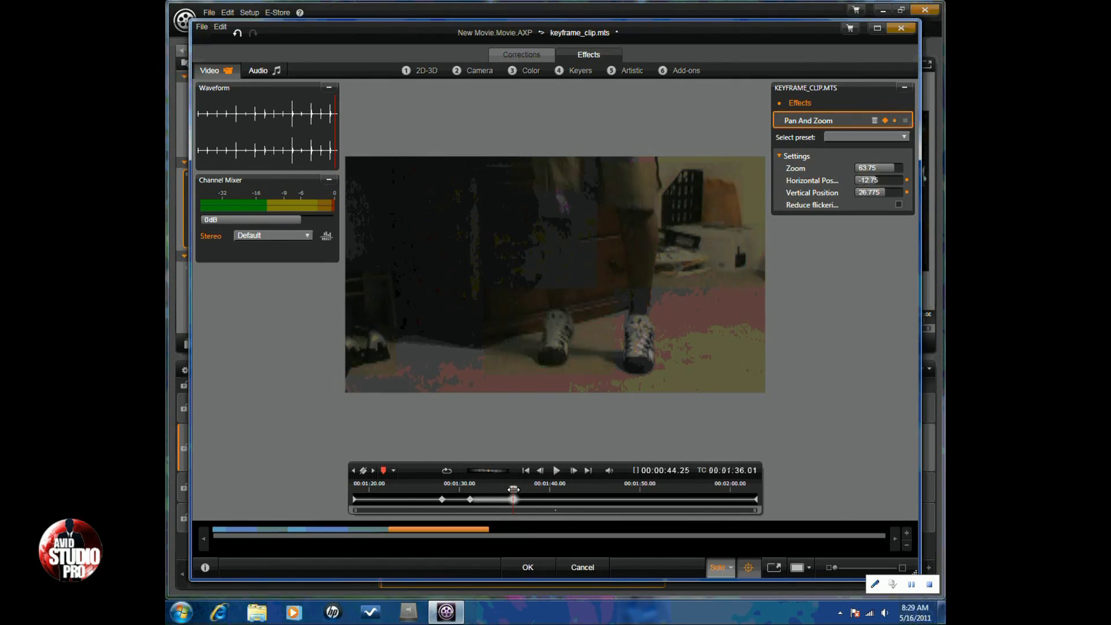
left_click_drag(513, 489, 434, 489)
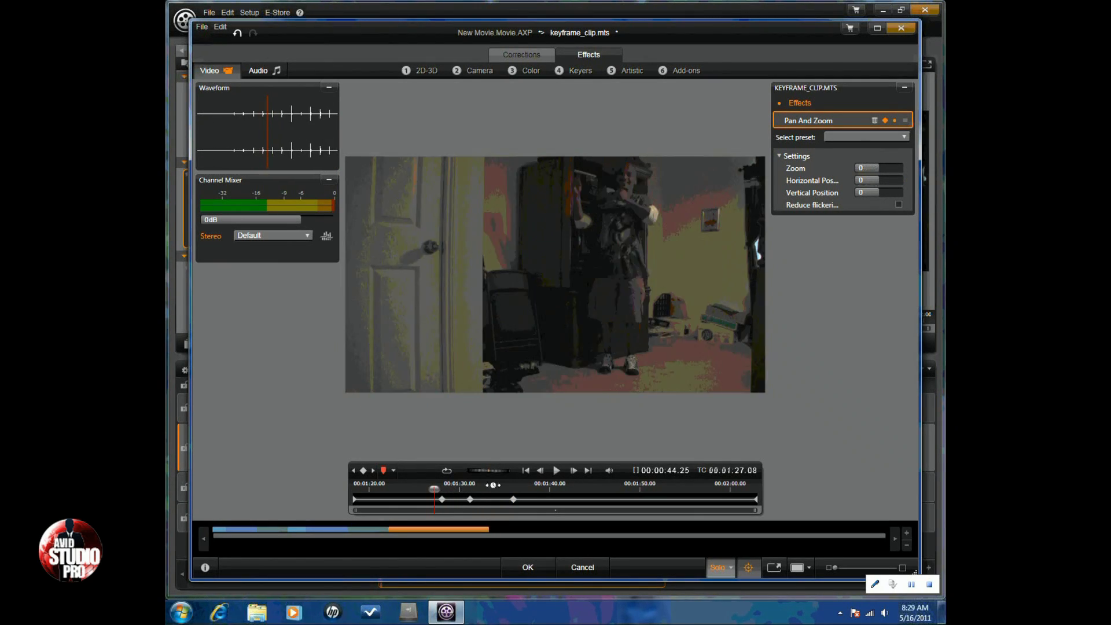
Step: Preview the feet zoom, then paste the zero-zoom keyframe at about 01:40
left_click(556, 472)
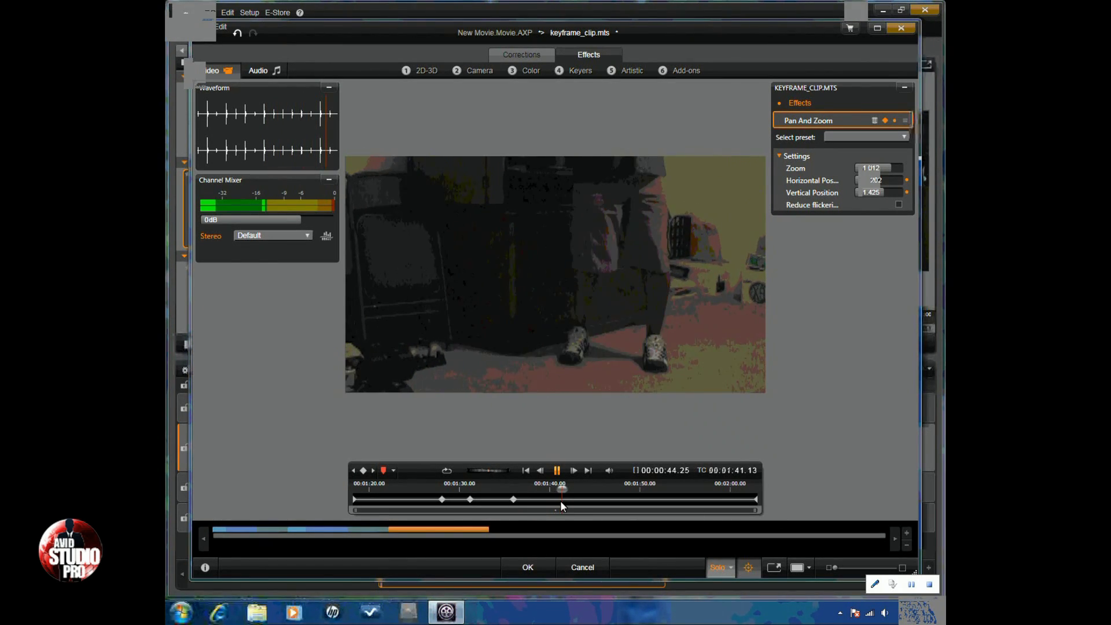
left_click(557, 469)
left_click_drag(583, 490, 548, 493)
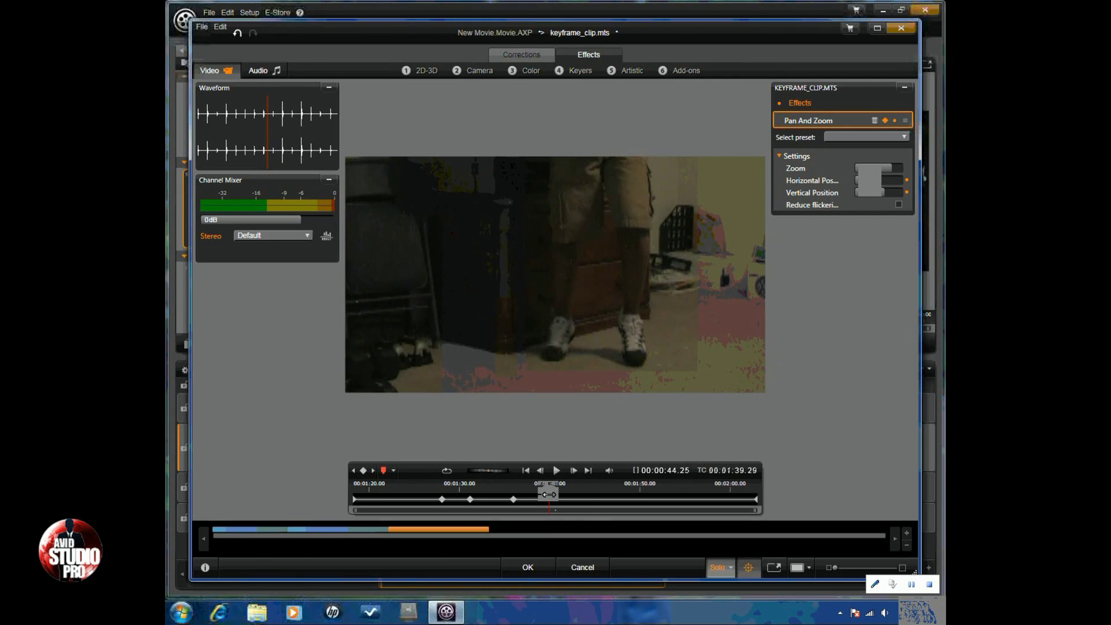
left_click(441, 499)
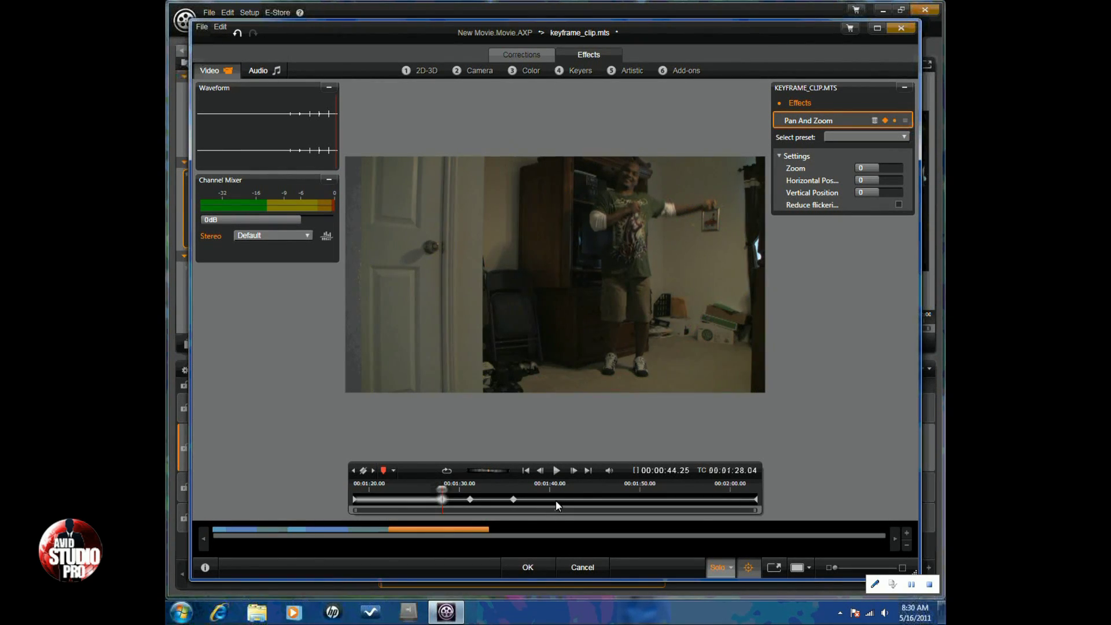
right_click(557, 500)
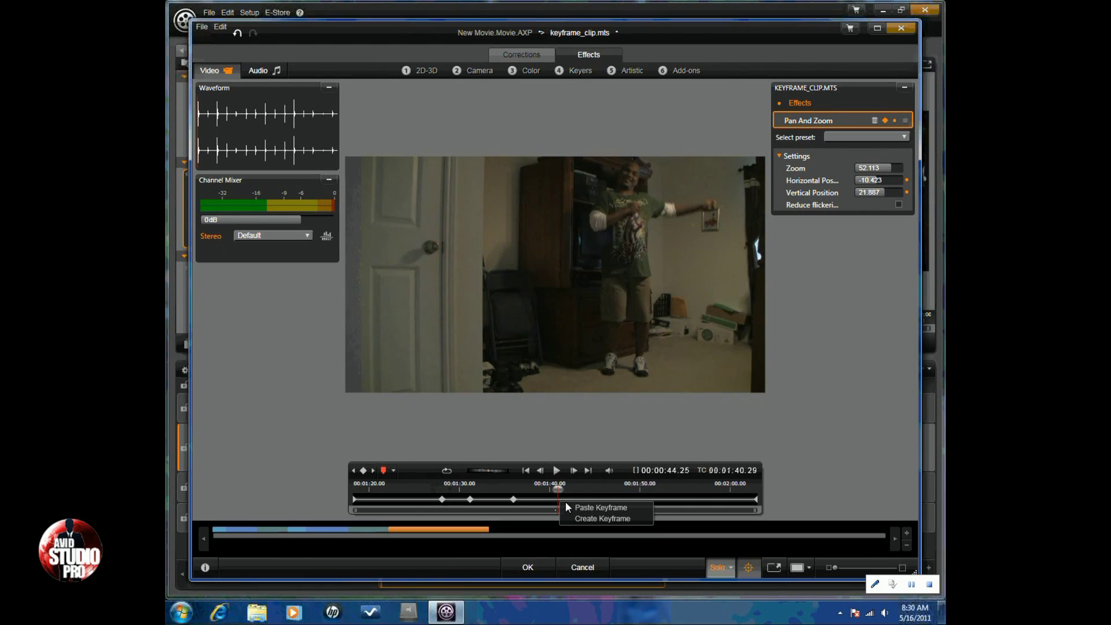
left_click(577, 506)
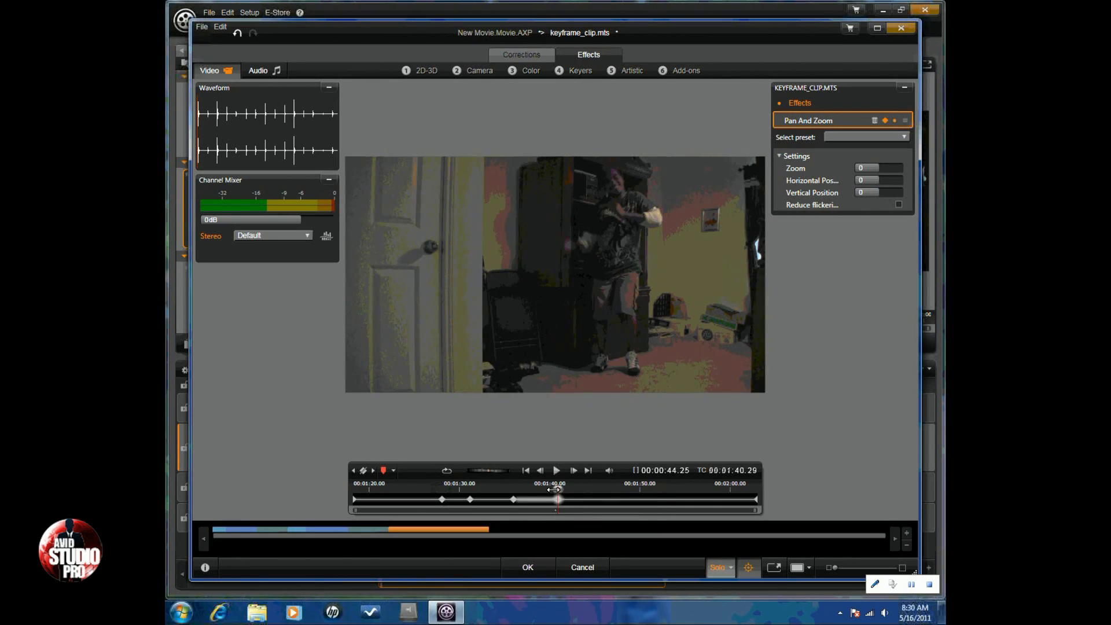
Step: Play back from 01:34 to check the zoom easing out to full frame
left_click(500, 491)
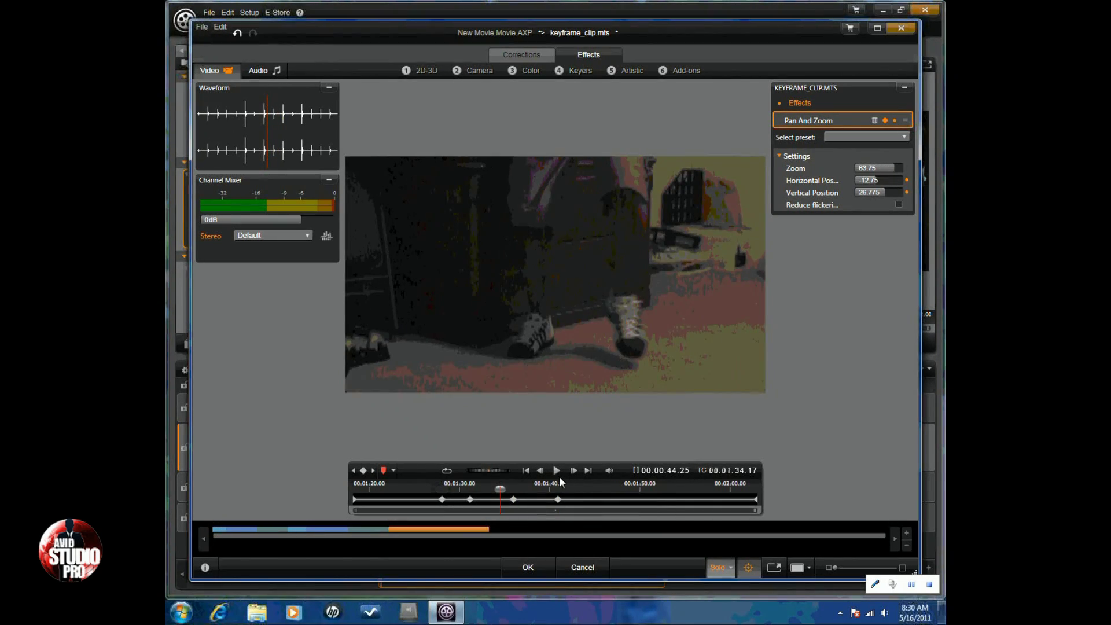
left_click(556, 471)
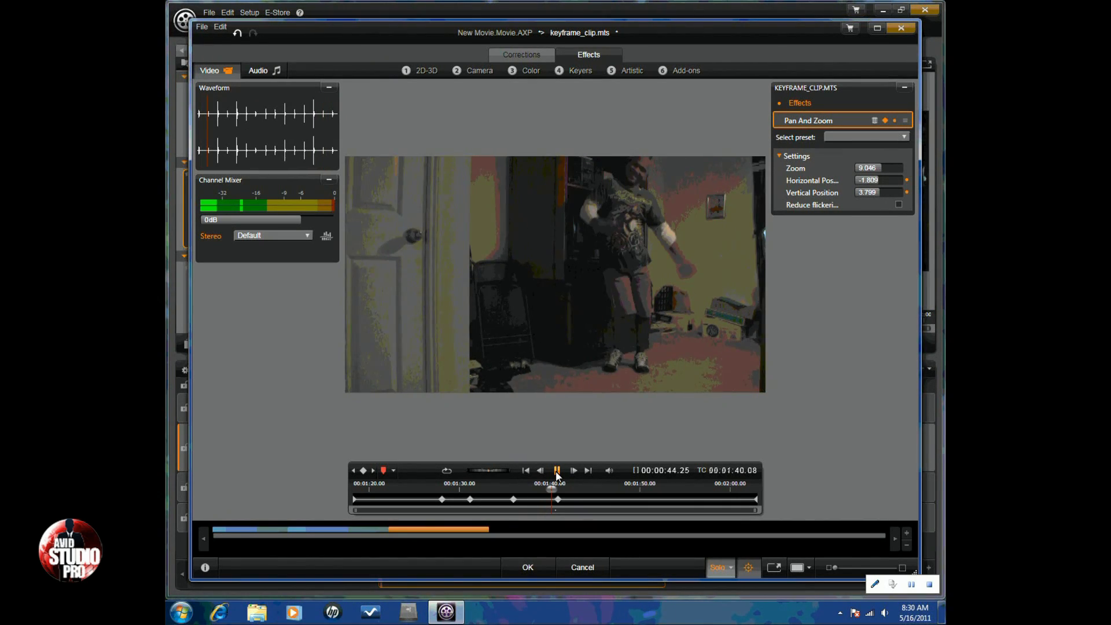
left_click(556, 471)
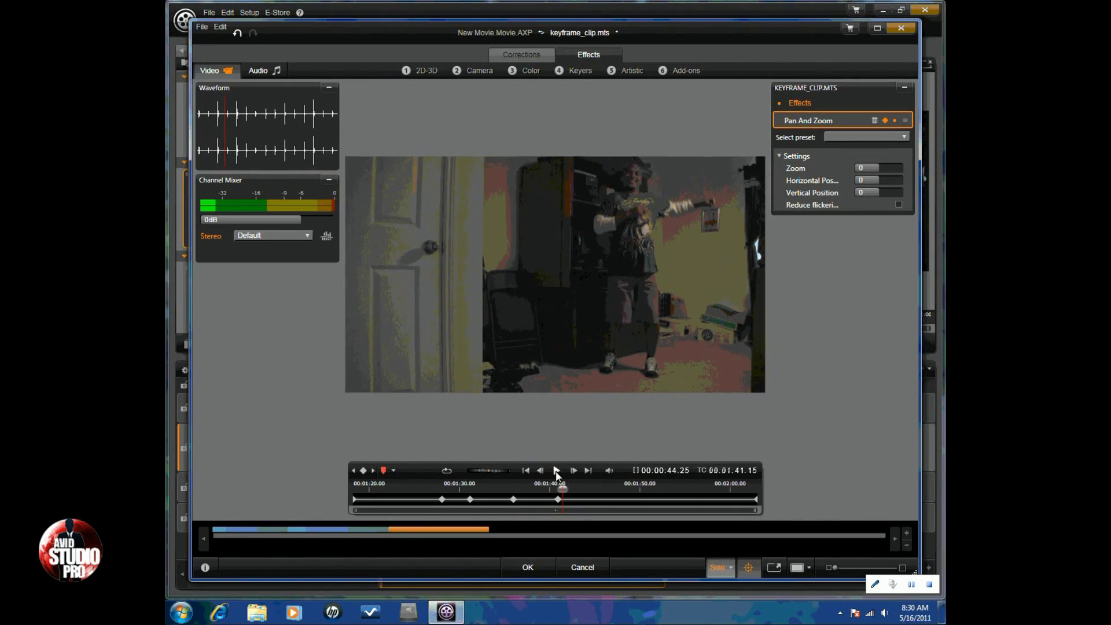
left_click(556, 471)
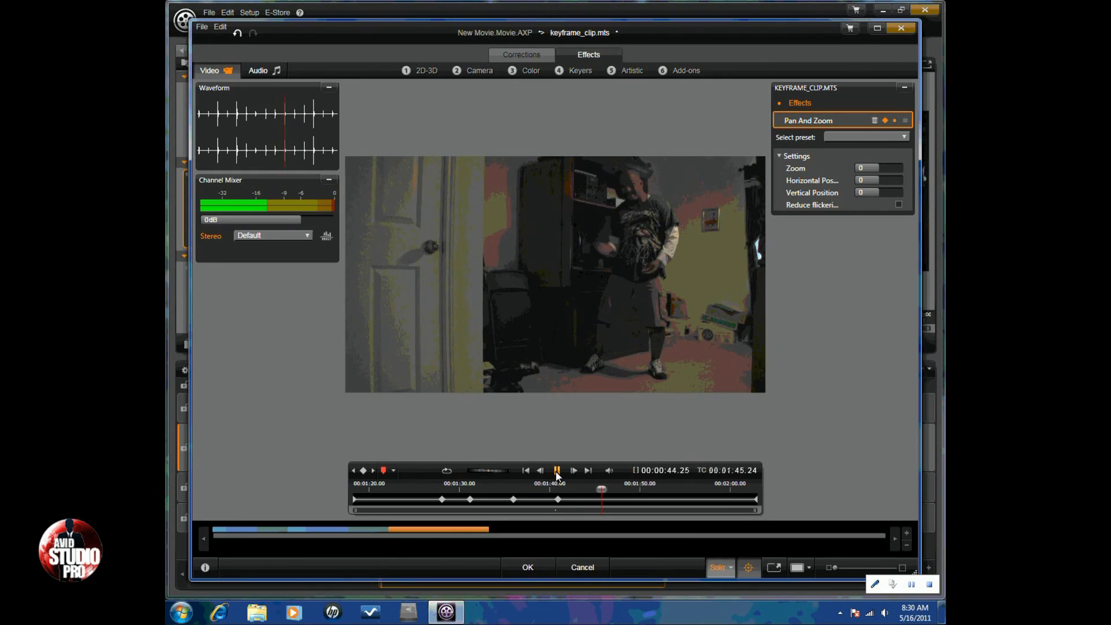
left_click(557, 470)
Step: Copy the 01:40 full-frame keyframe to 01:45
right_click(558, 498)
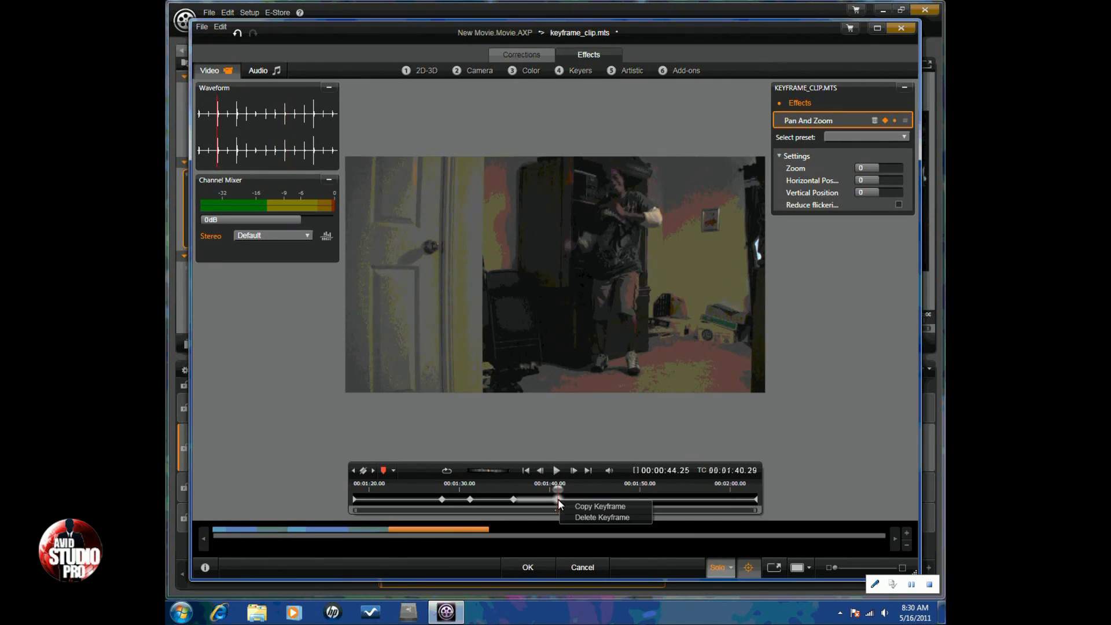
left_click(577, 507)
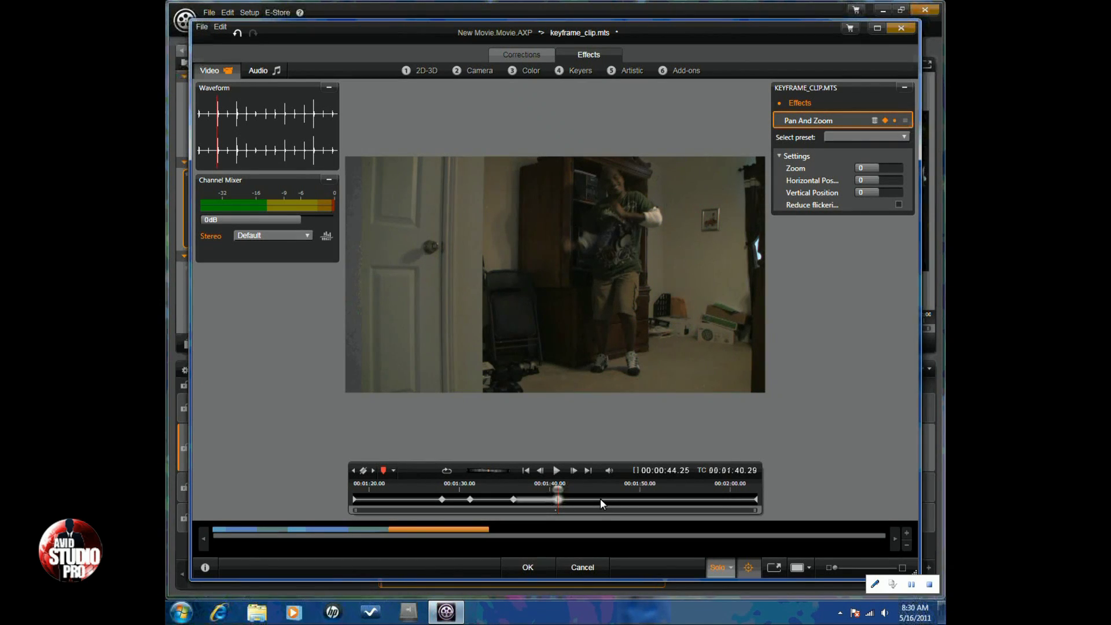
right_click(600, 499)
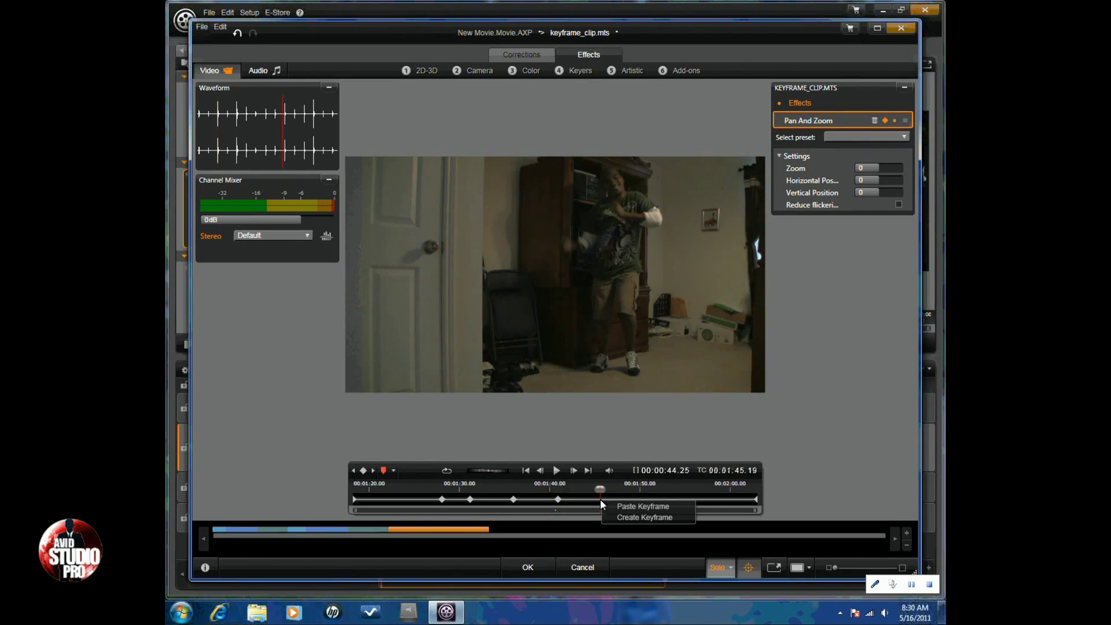
left_click(621, 503)
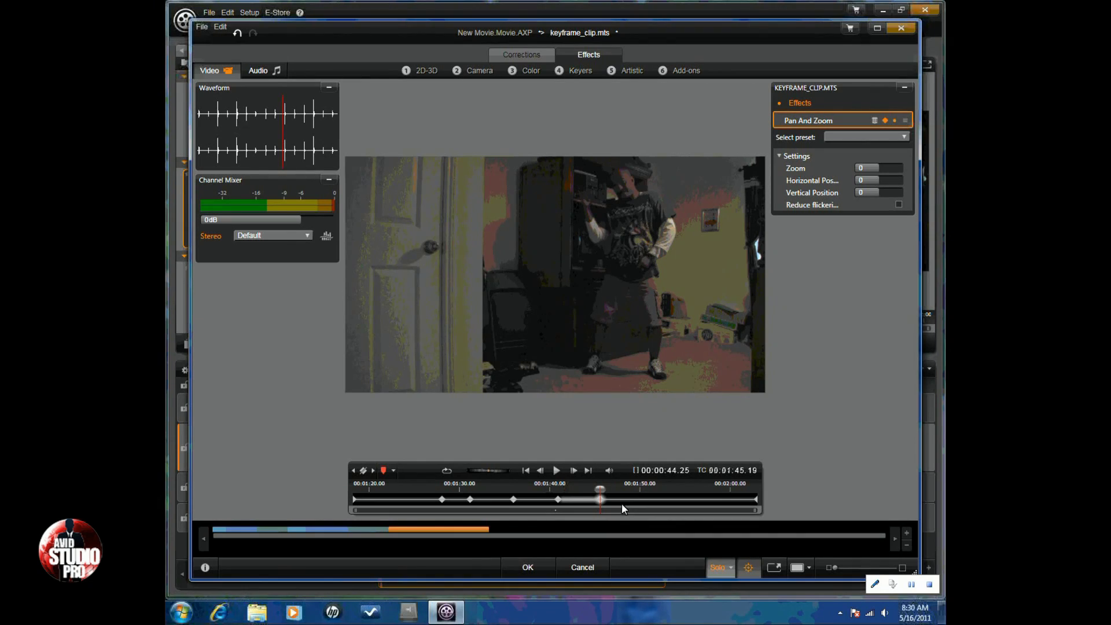
Step: Paste the feet close-up keyframe at 01:49 and 01:54, then scrub back to 01:43
right_click(512, 500)
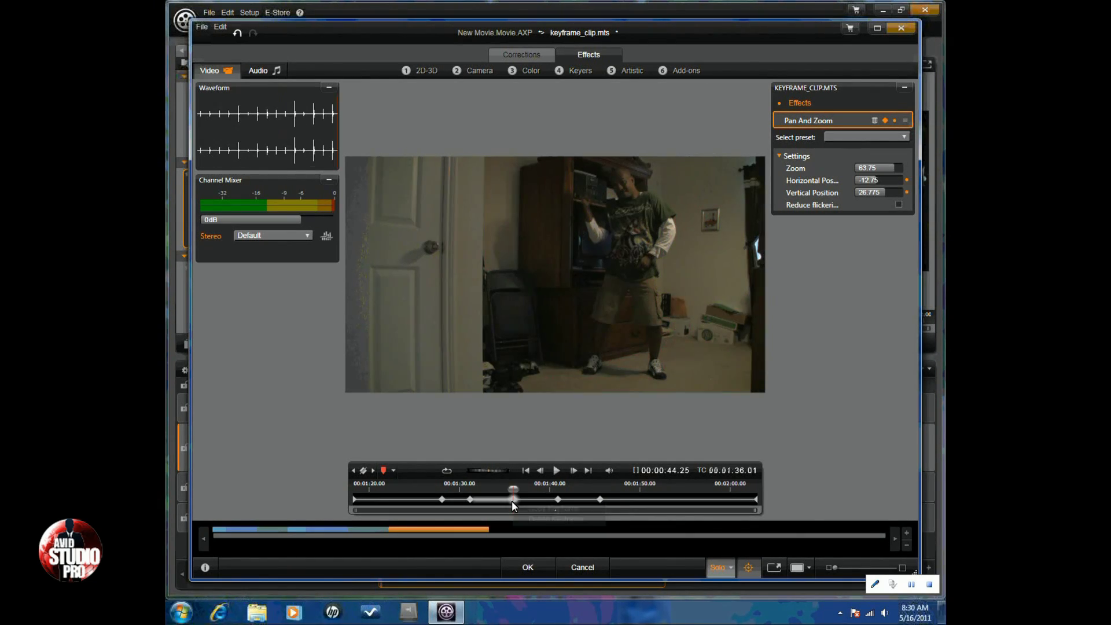
left_click(542, 508)
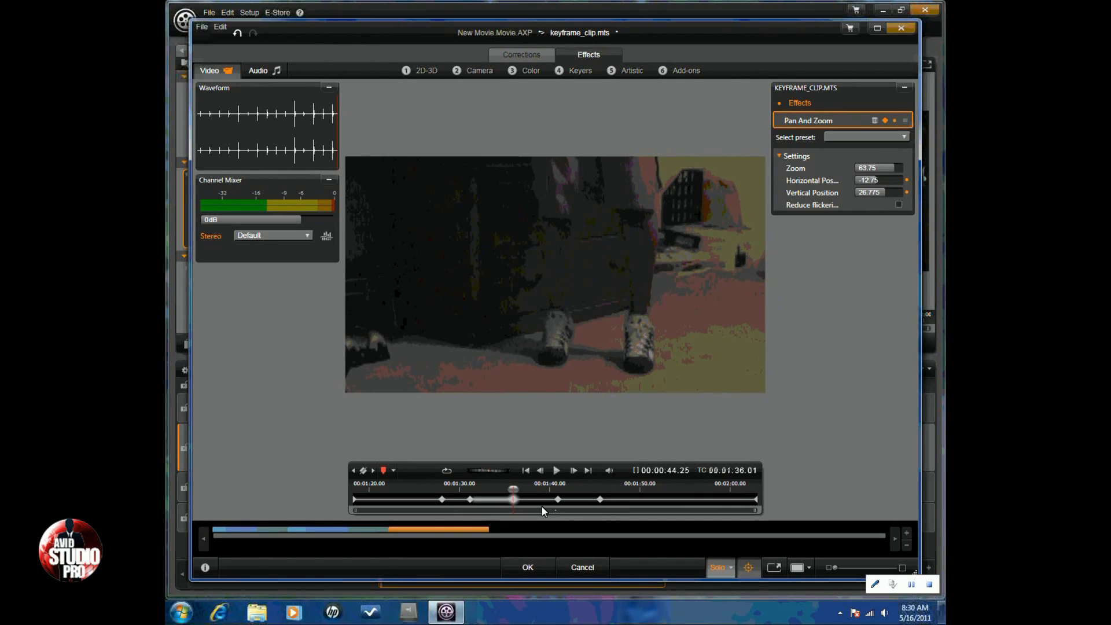
left_click(639, 500)
right_click(658, 502)
left_click(658, 503)
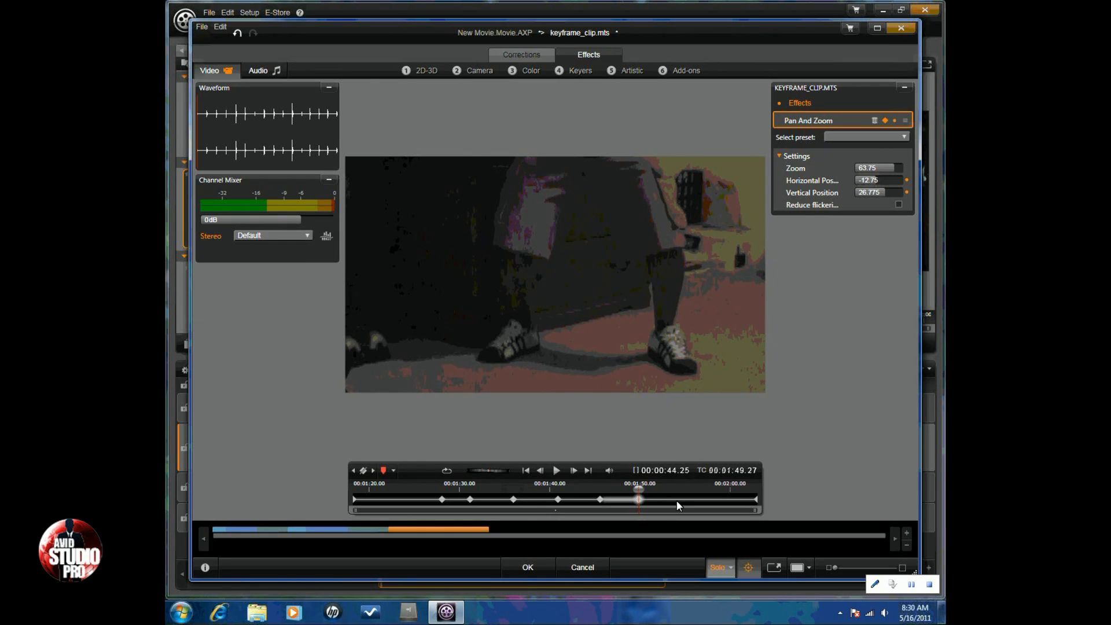
left_click(676, 501)
right_click(676, 501)
left_click(693, 506)
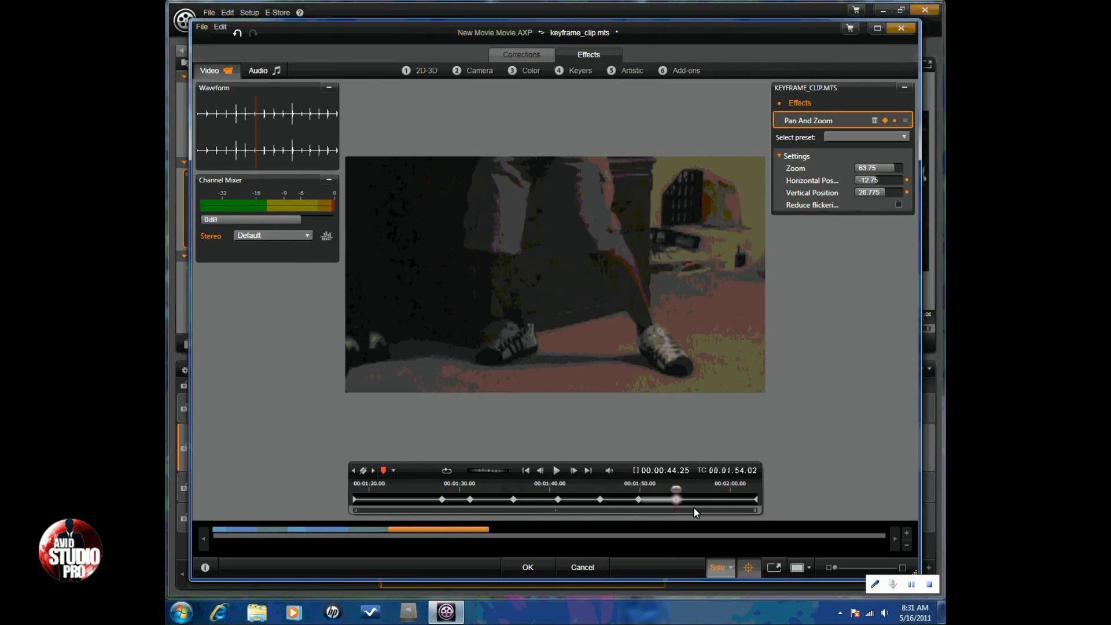
left_click_drag(676, 489, 577, 493)
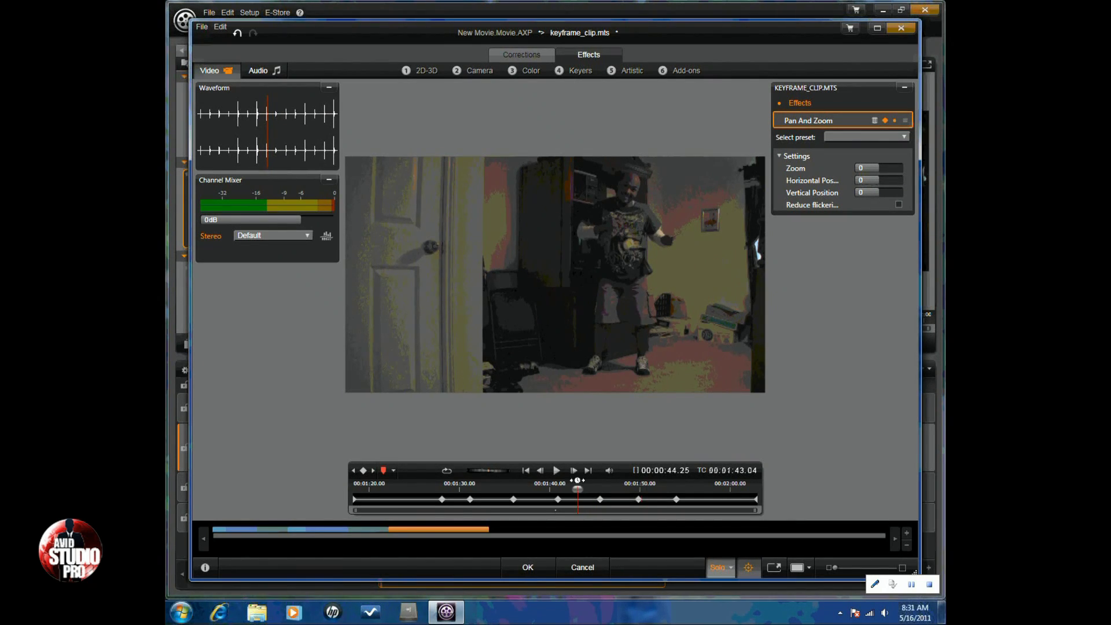
left_click(555, 471)
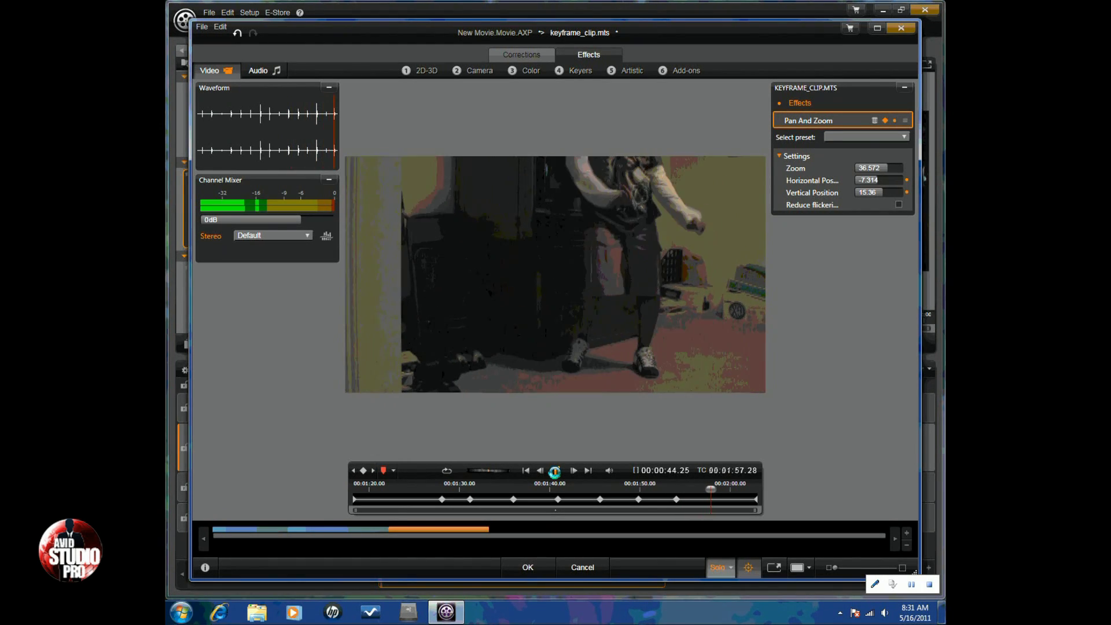
Step: At 01:58.17 add an upper-body keyframe: Zoom 63.957, Horizontal -12.791, Vertical -27.326
left_click(554, 471)
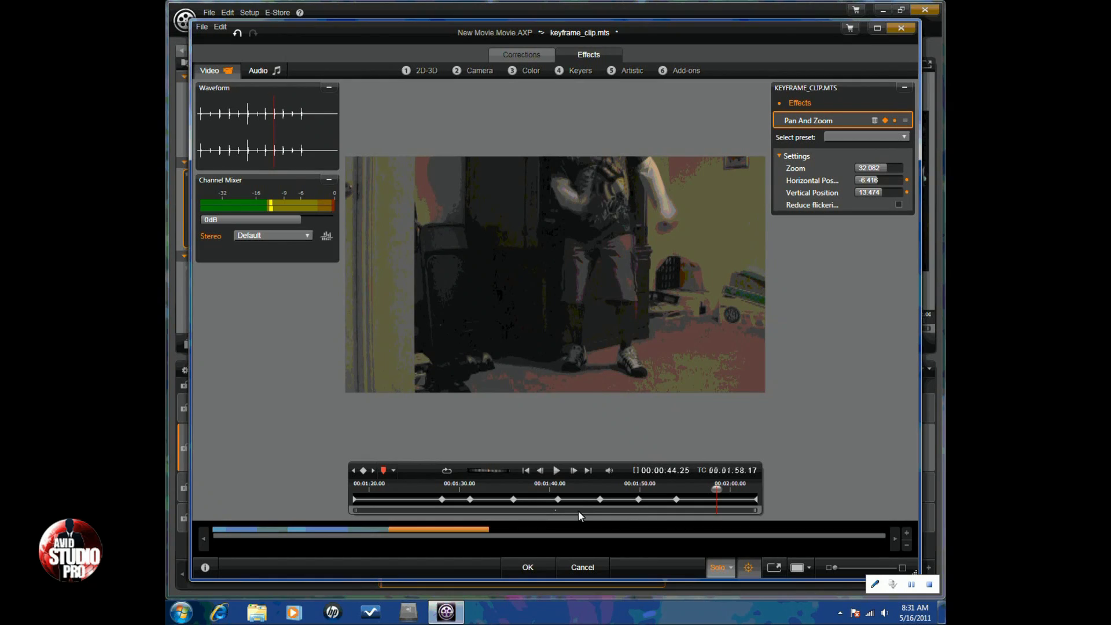
left_click(364, 471)
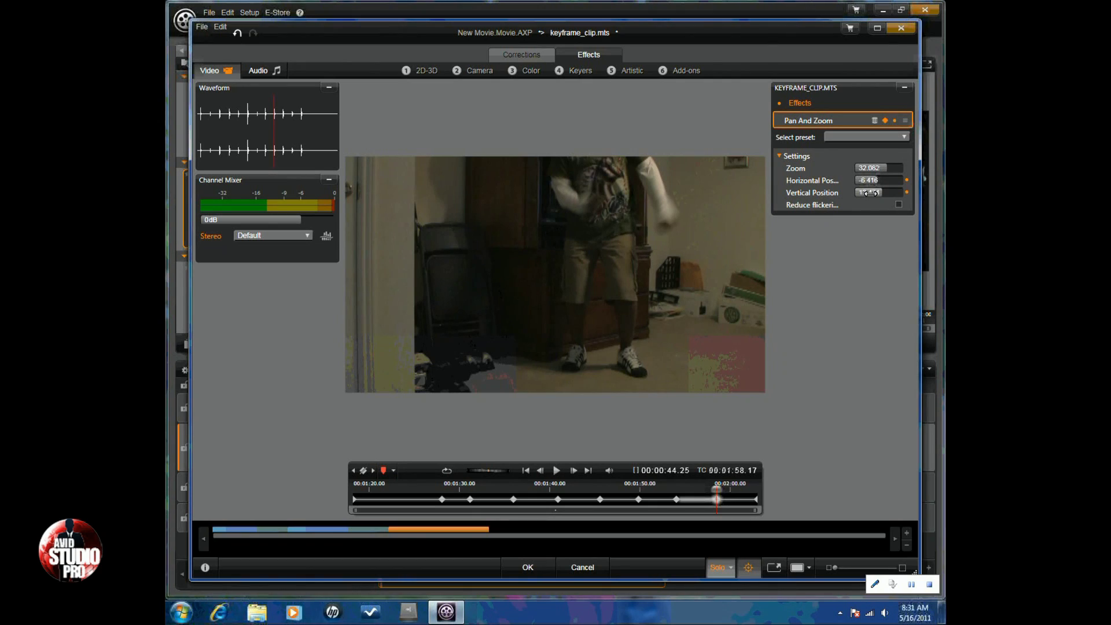
left_click_drag(874, 168, 847, 198)
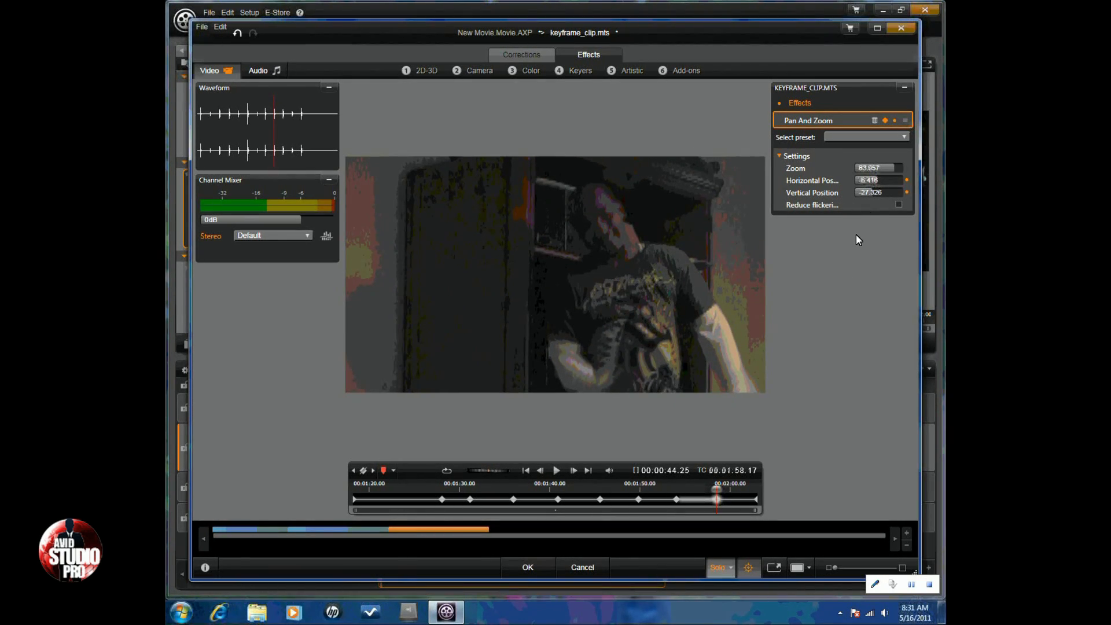
left_click_drag(866, 180, 864, 180)
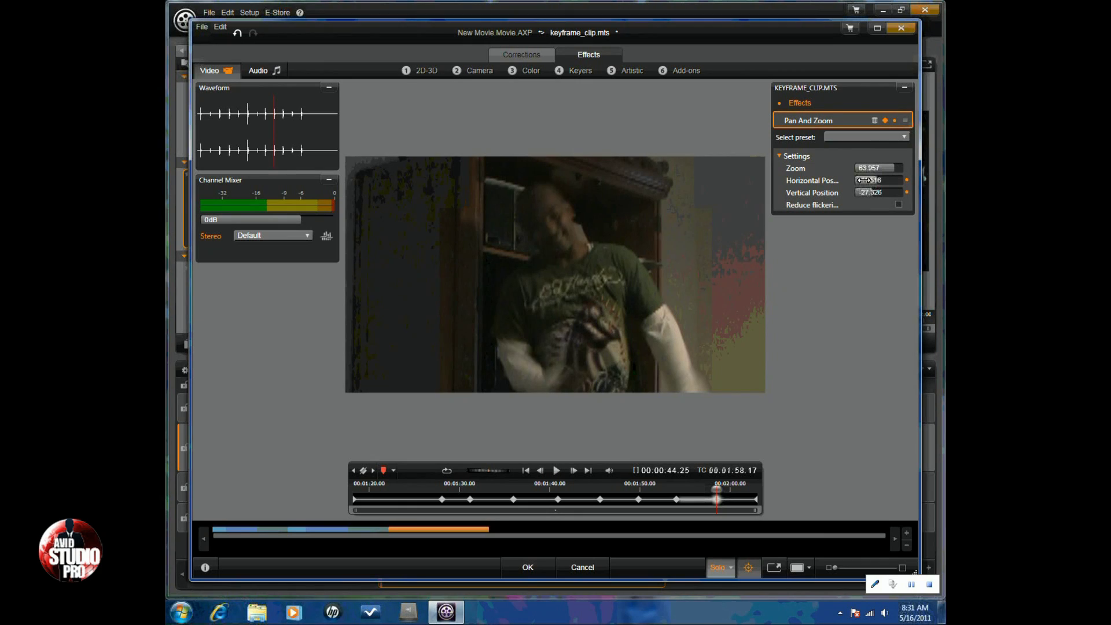
left_click_drag(866, 180, 864, 180)
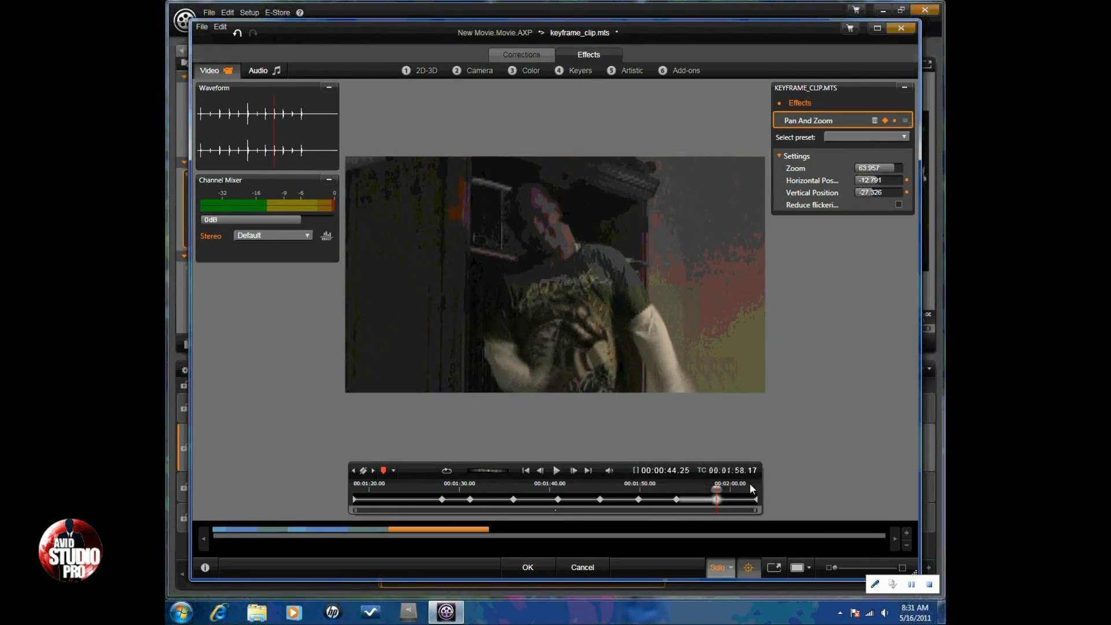
left_click(717, 492)
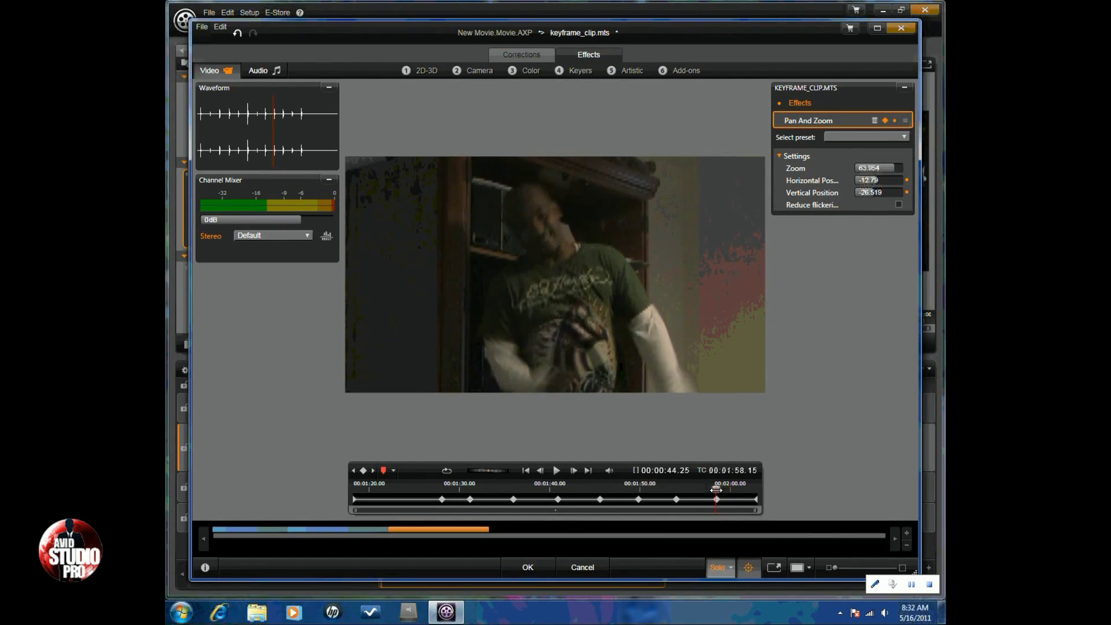
left_click_drag(716, 491, 726, 491)
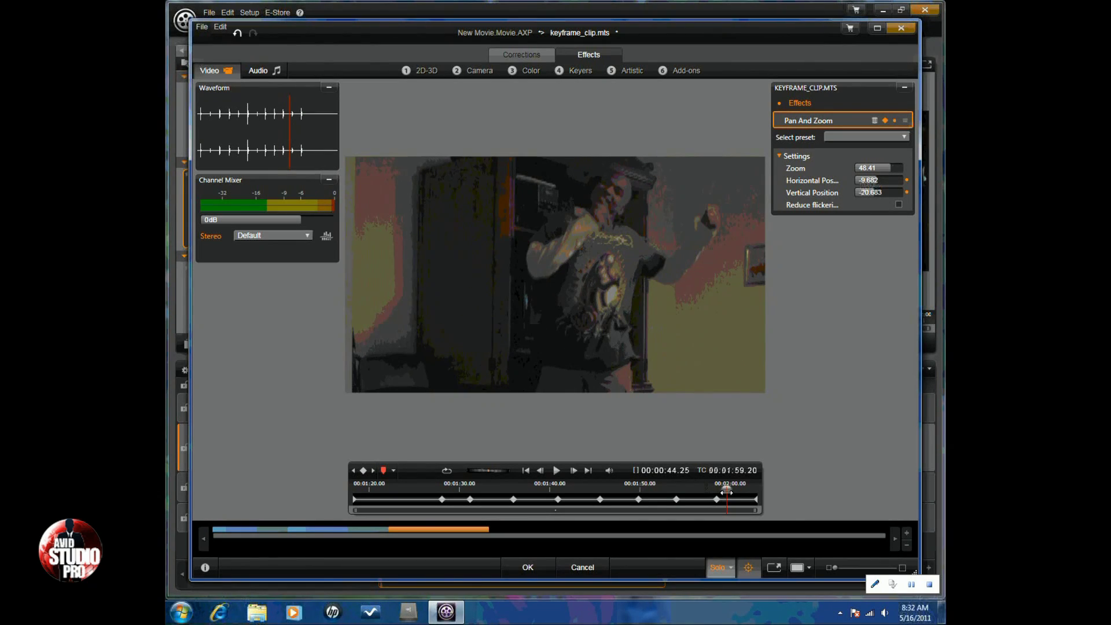
Step: Replace the end keyframe with a copy of the 01:58 upper-body keyframe and preview from 01:56
right_click(755, 499)
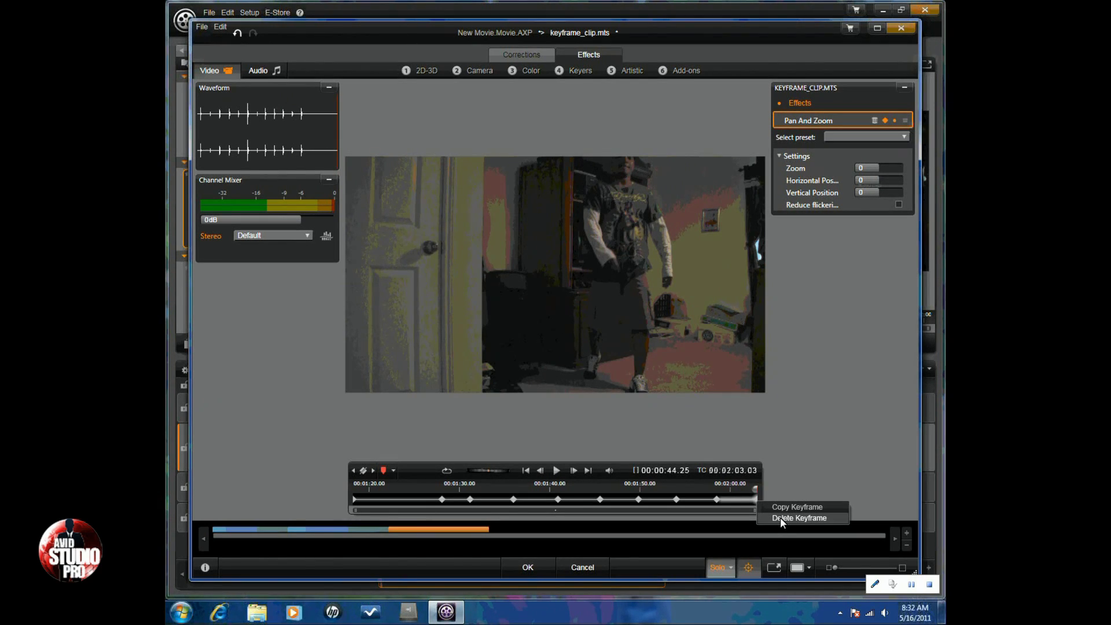
left_click(779, 517)
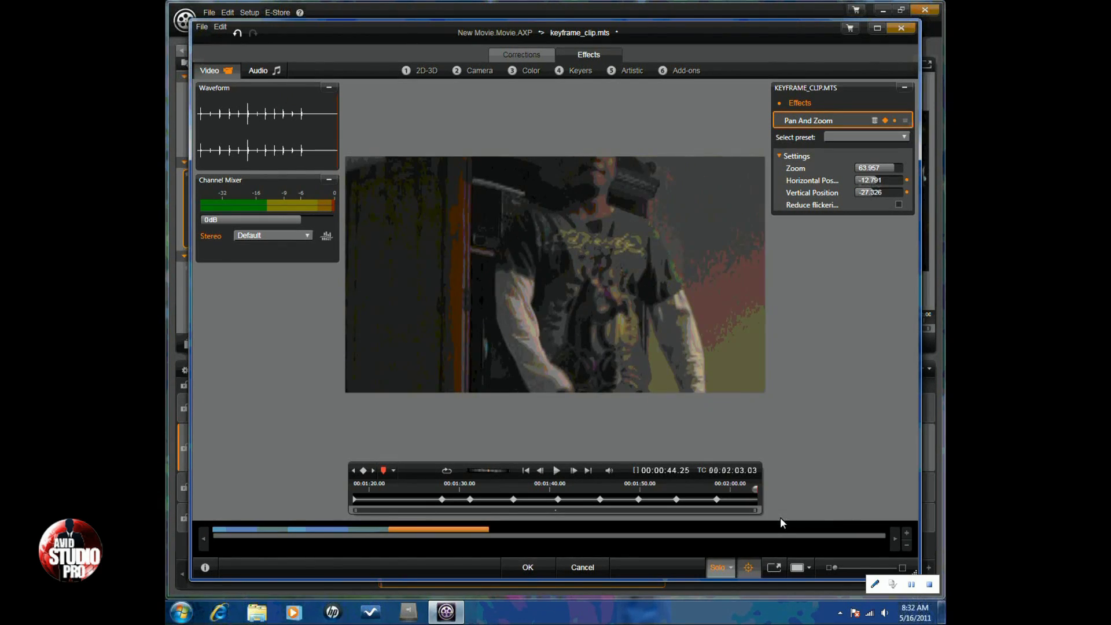
right_click(716, 499)
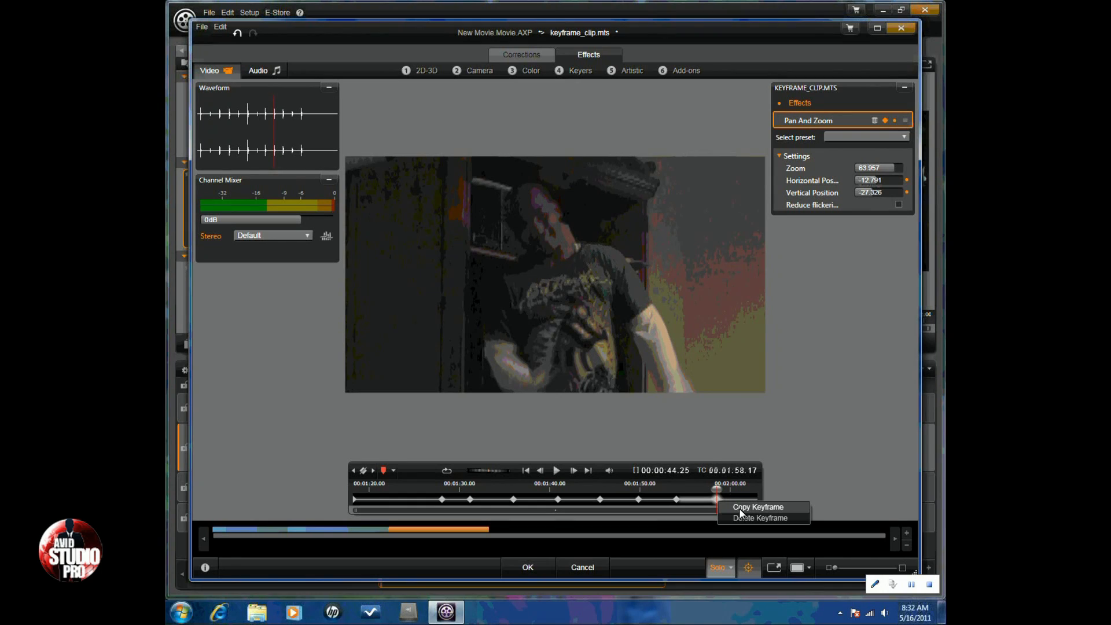
left_click(740, 508)
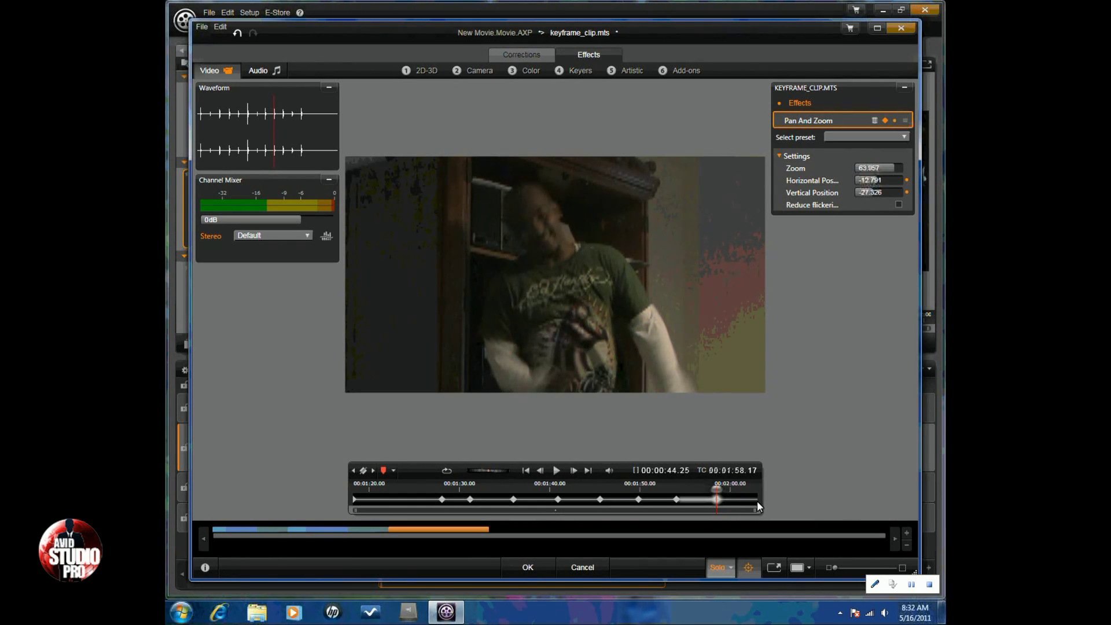
right_click(757, 501)
left_click(773, 508)
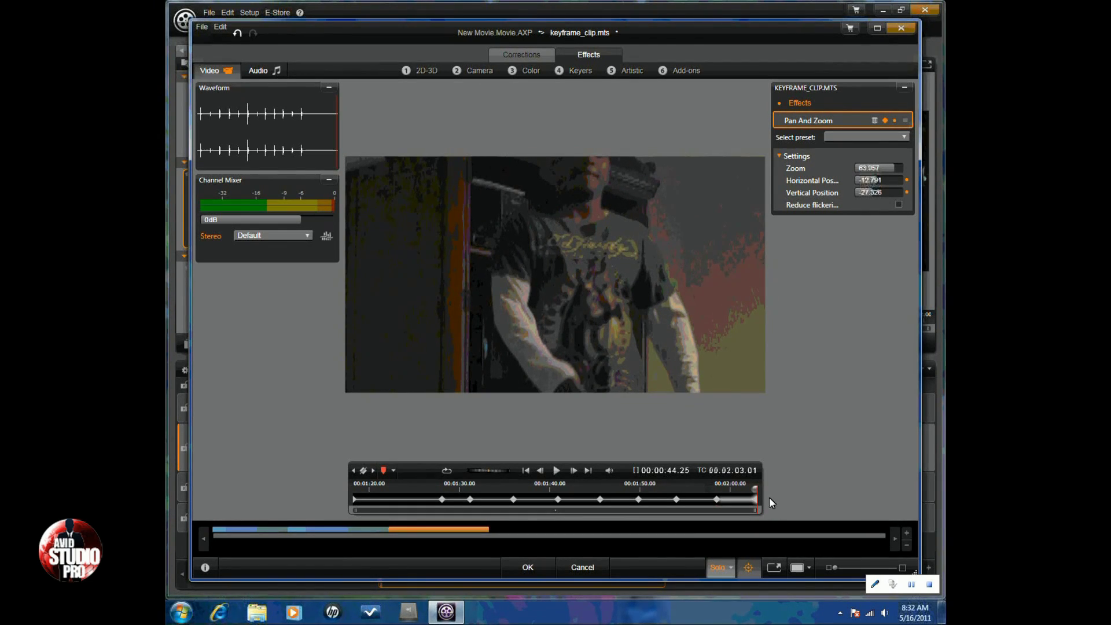
left_click_drag(755, 489, 701, 490)
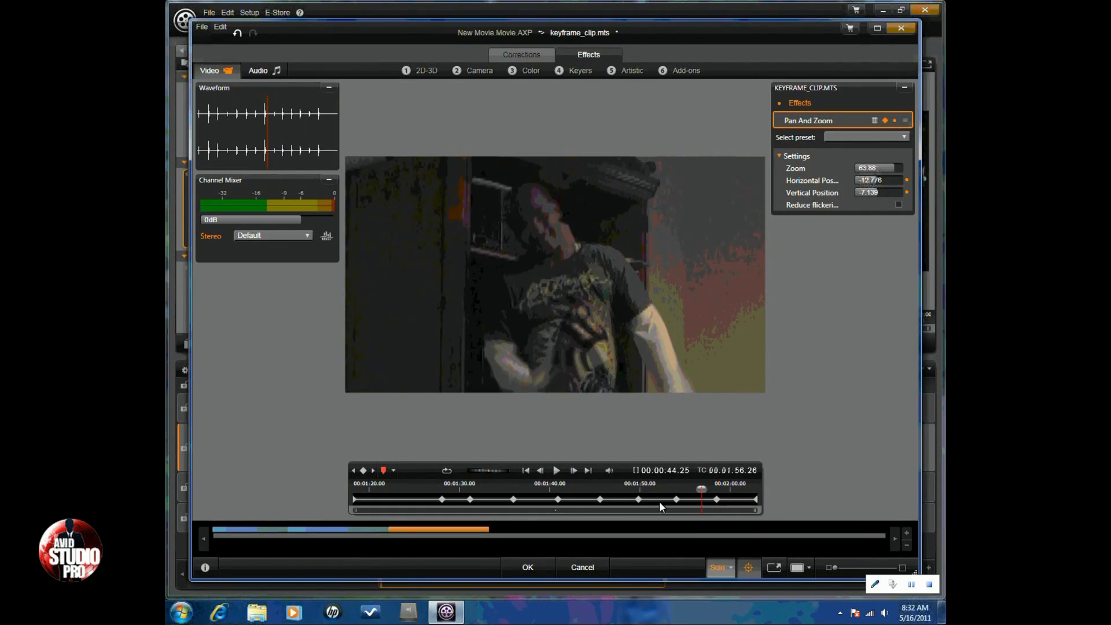
left_click(557, 471)
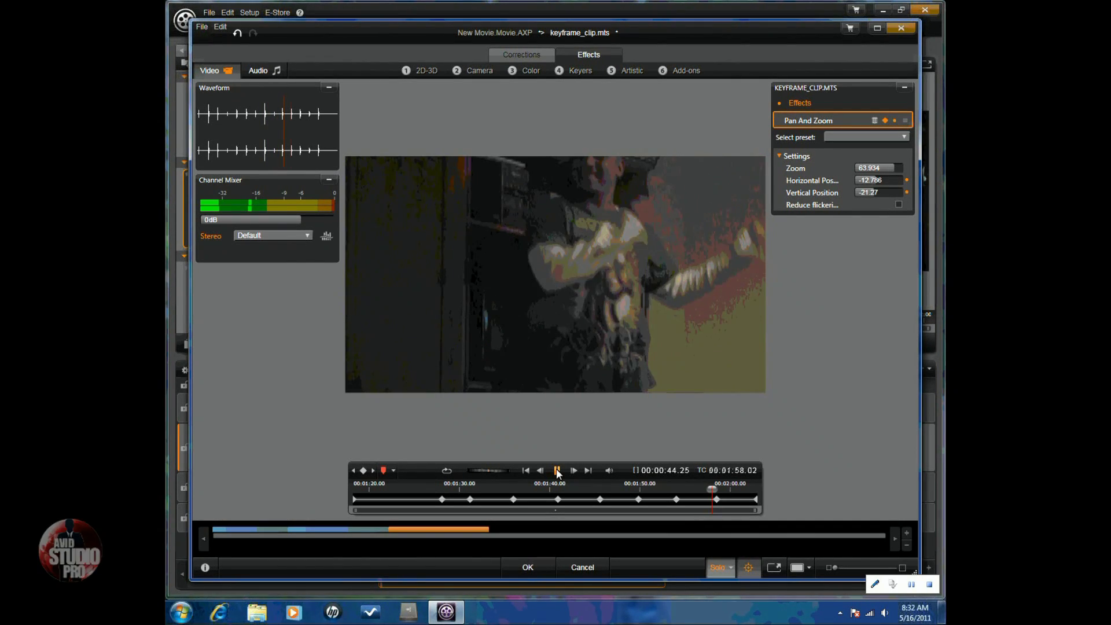